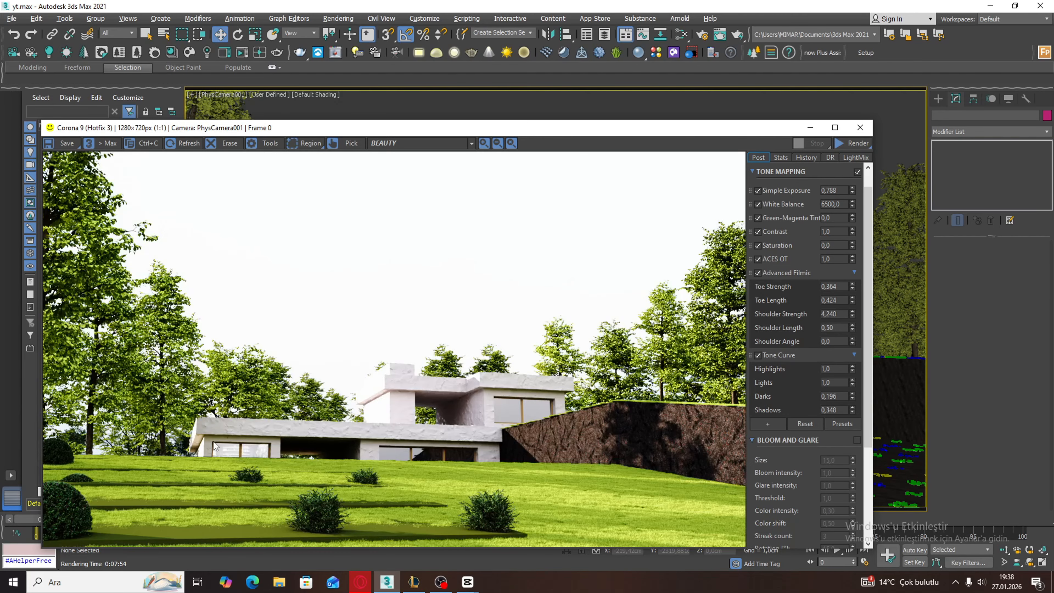
# - Examine the finished exterior render of the house, both close up and as a whole frame
pyautogui.scroll(-1, 312, 376)
pyautogui.scroll(1, 335, 398)
pyautogui.scroll(-1, 411, 391)
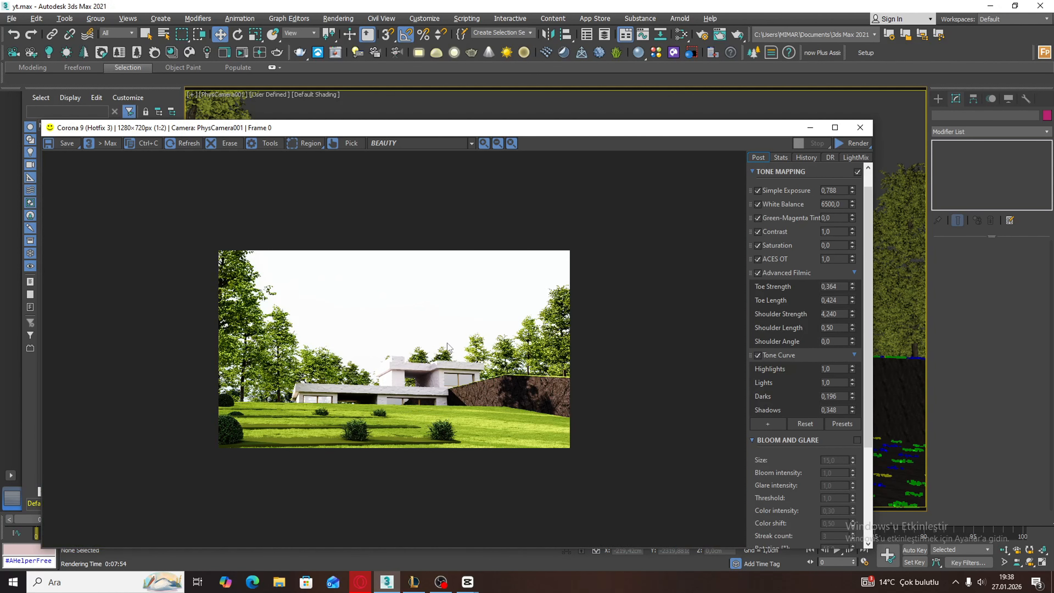
pyautogui.scroll(1, 325, 392)
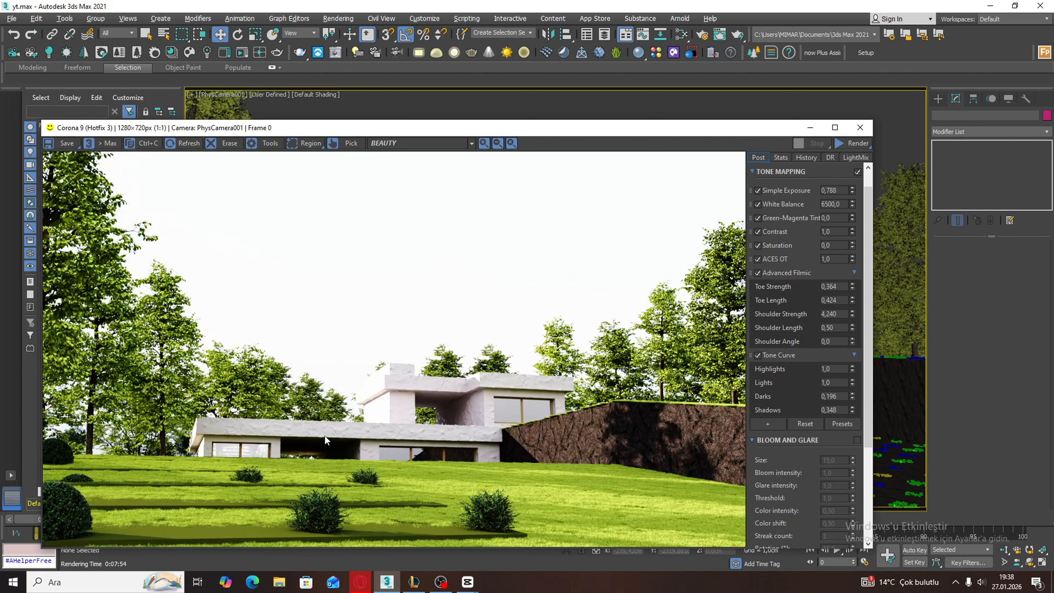
pyautogui.scroll(-1, 329, 447)
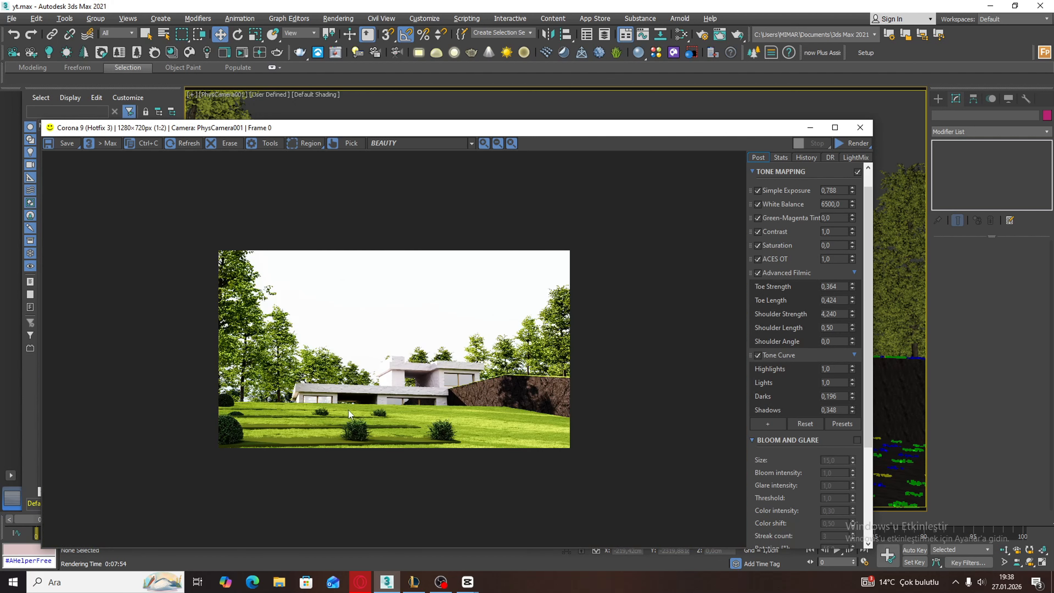
pyautogui.scroll(1, 339, 452)
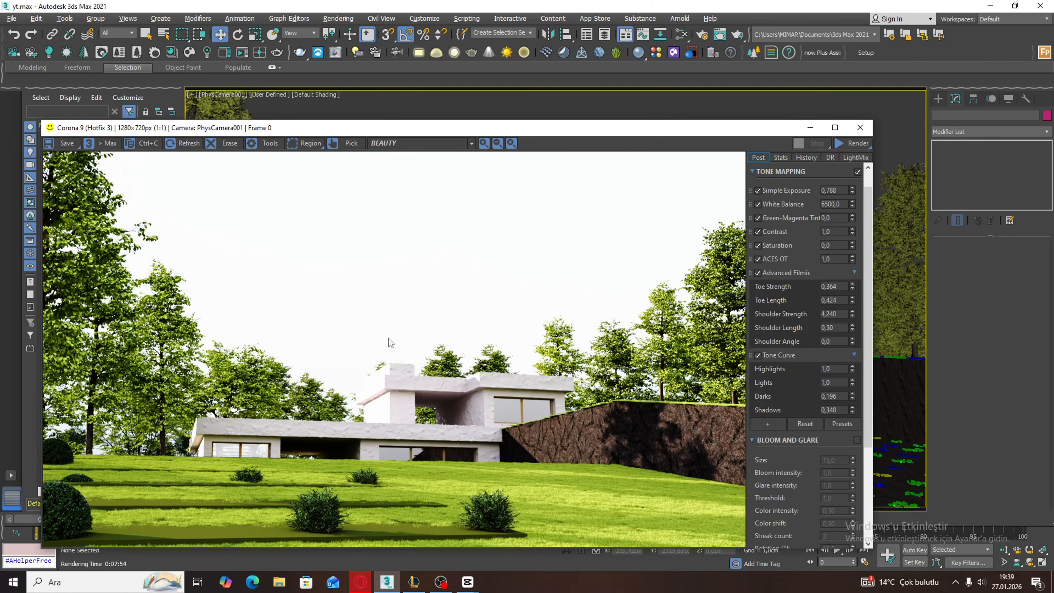
pyautogui.scroll(-1, 325, 351)
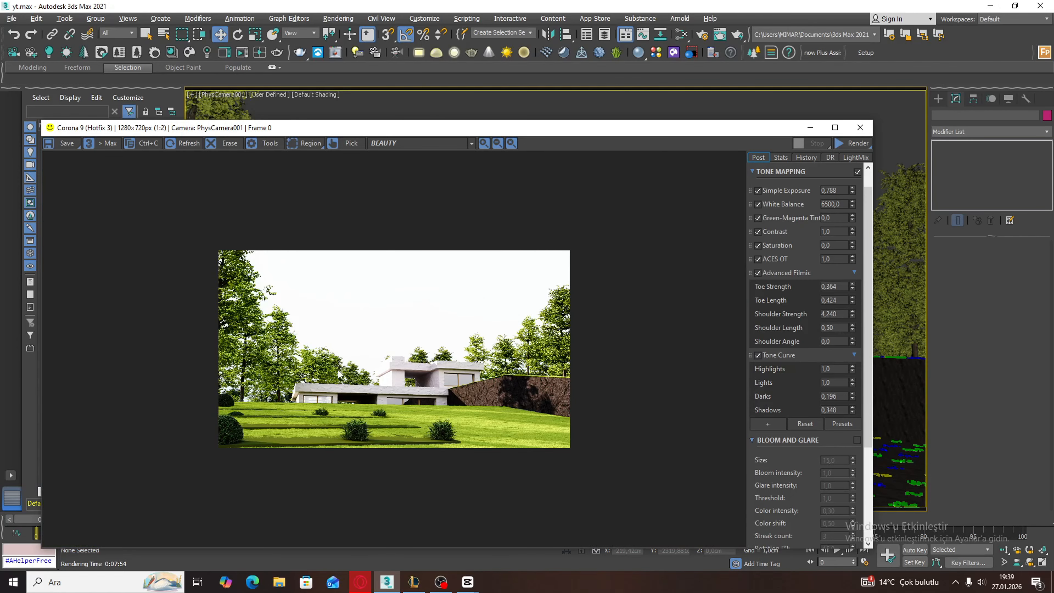
pyautogui.scroll(1, 335, 377)
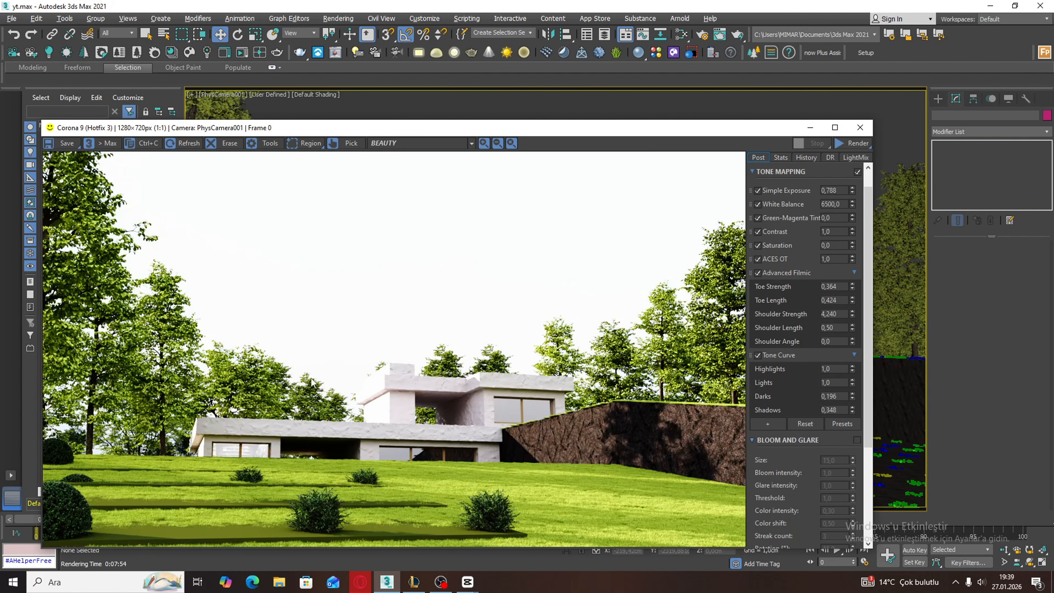
pyautogui.scroll(-1, 328, 409)
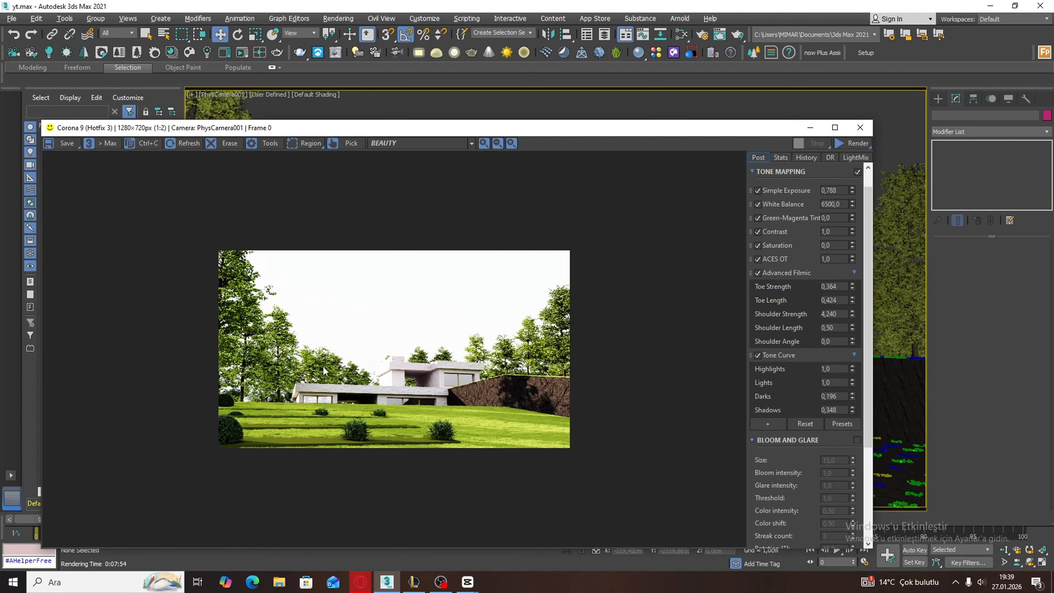
# - In the orthographic view, create an AutoGrid box with a base of about 4607 x 5332 cm over the ground behind the house
pyautogui.click(388, 581)
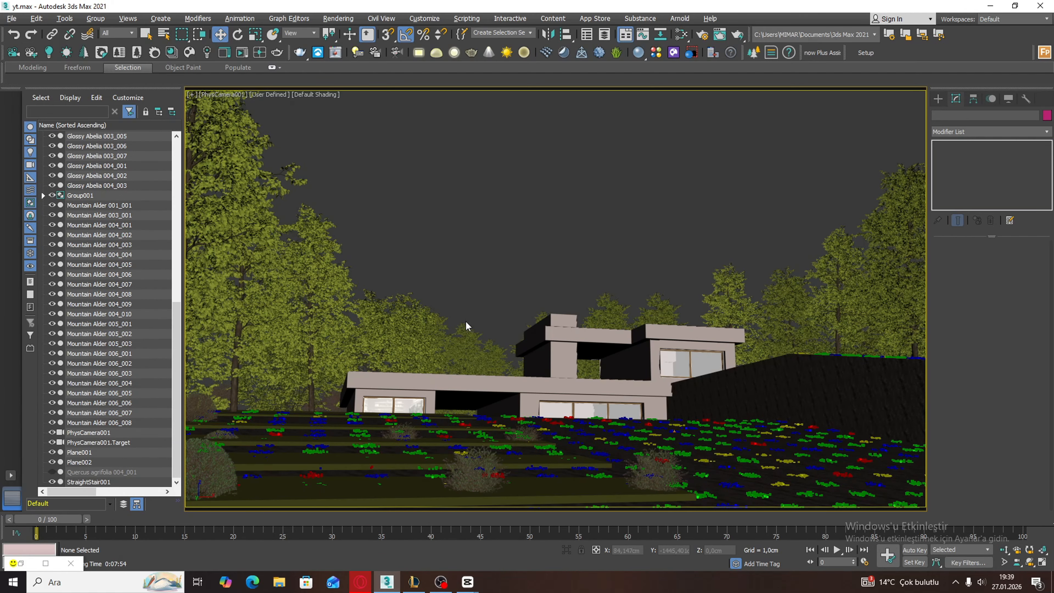
pyautogui.hotkey('alt', 'w')
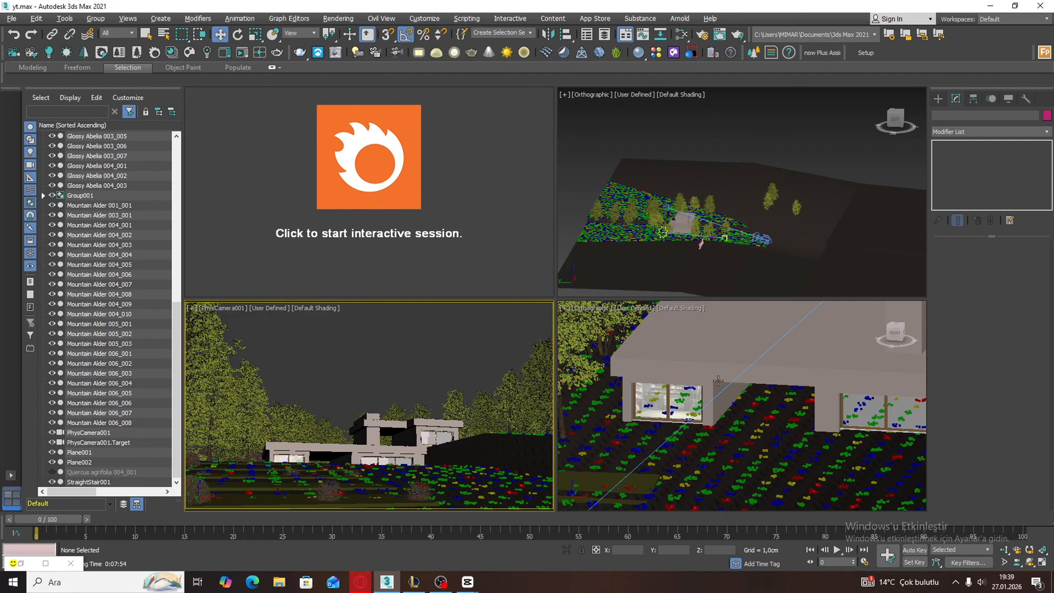
pyautogui.hotkey('alt', 'w')
pyautogui.scroll(-5, 611, 451)
pyautogui.keyDown('alt'); pyautogui.moveTo(680, 369); pyautogui.dragTo(686, 421, button='middle'); pyautogui.keyUp('alt')
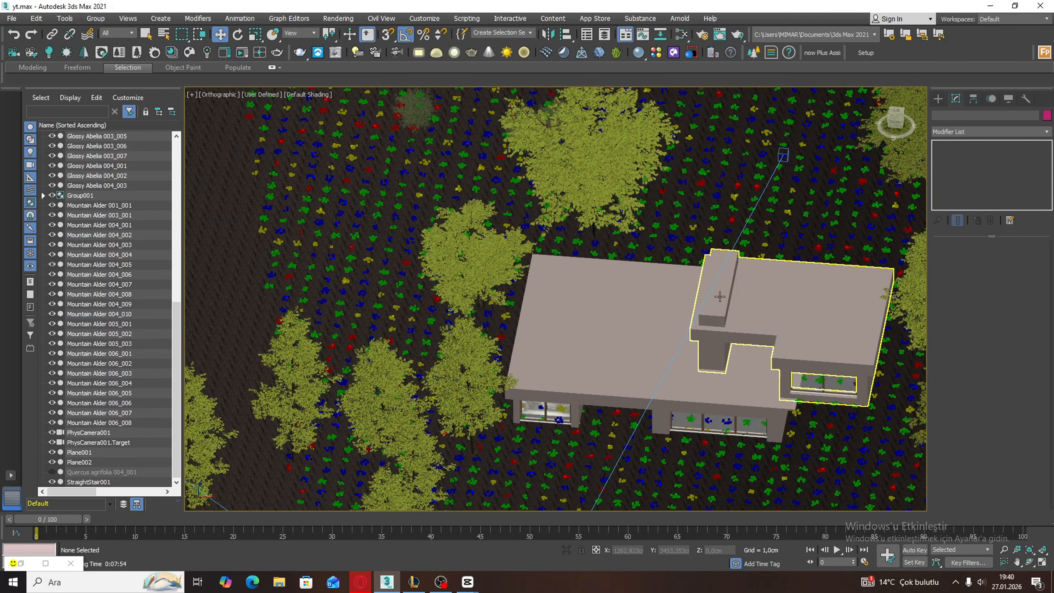
pyautogui.moveTo(747, 297); pyautogui.dragTo(722, 366, button='middle')
pyautogui.click(938, 99)
pyautogui.click(966, 165)
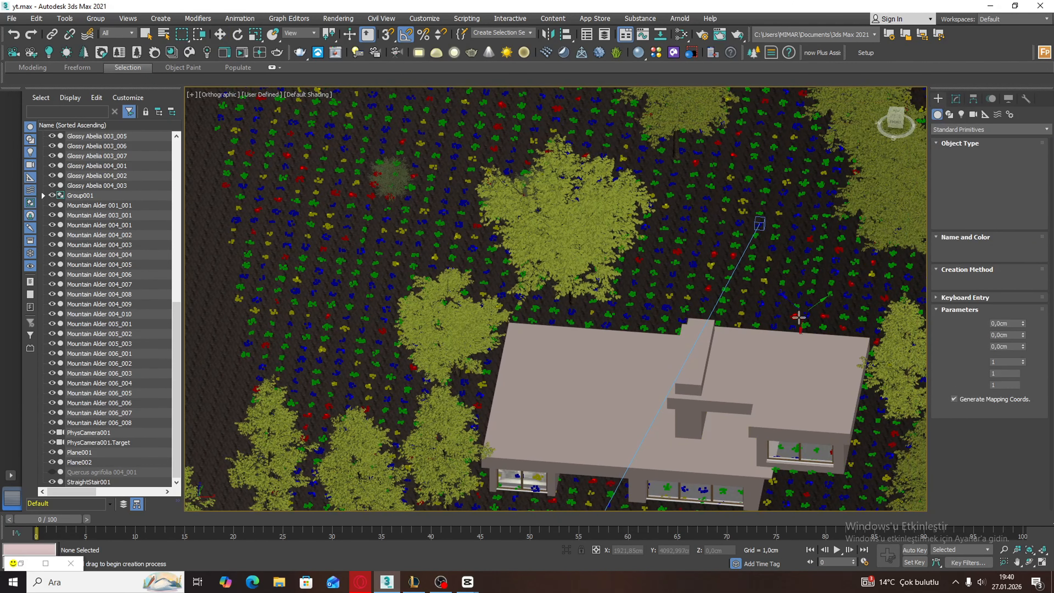
pyautogui.scroll(-3, 729, 330)
pyautogui.moveTo(728, 407); pyautogui.dragTo(593, 590, button='middle')
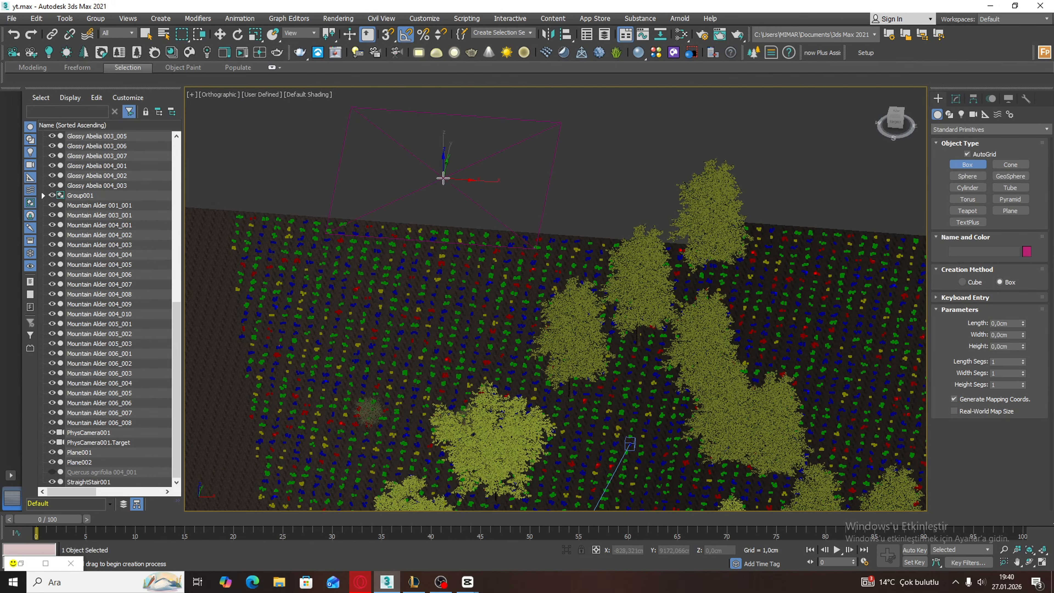
pyautogui.moveTo(442, 178); pyautogui.dragTo(930, 501)
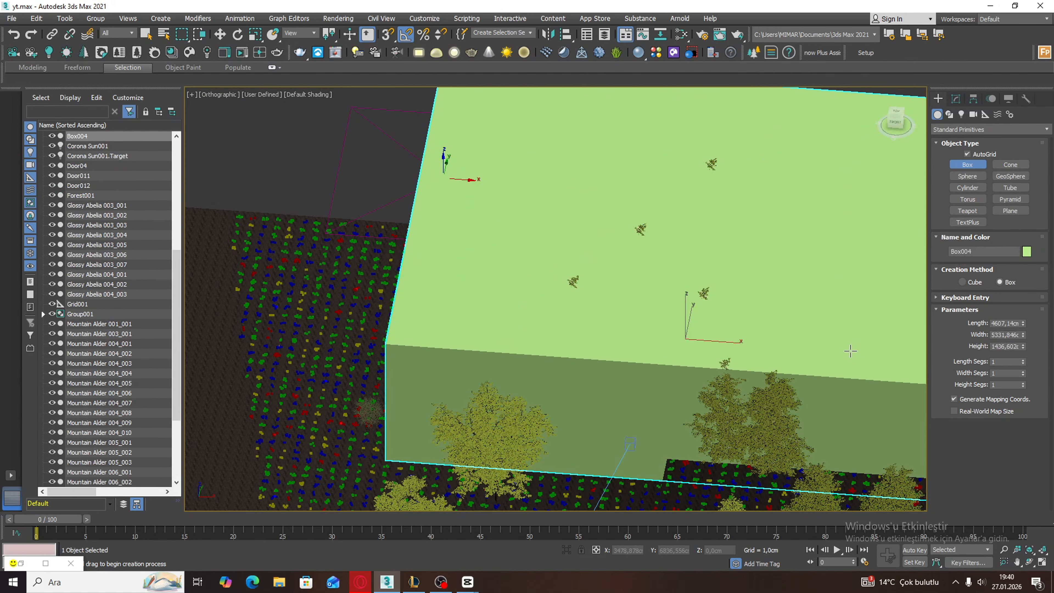
pyautogui.click(820, 275)
pyautogui.press('w')
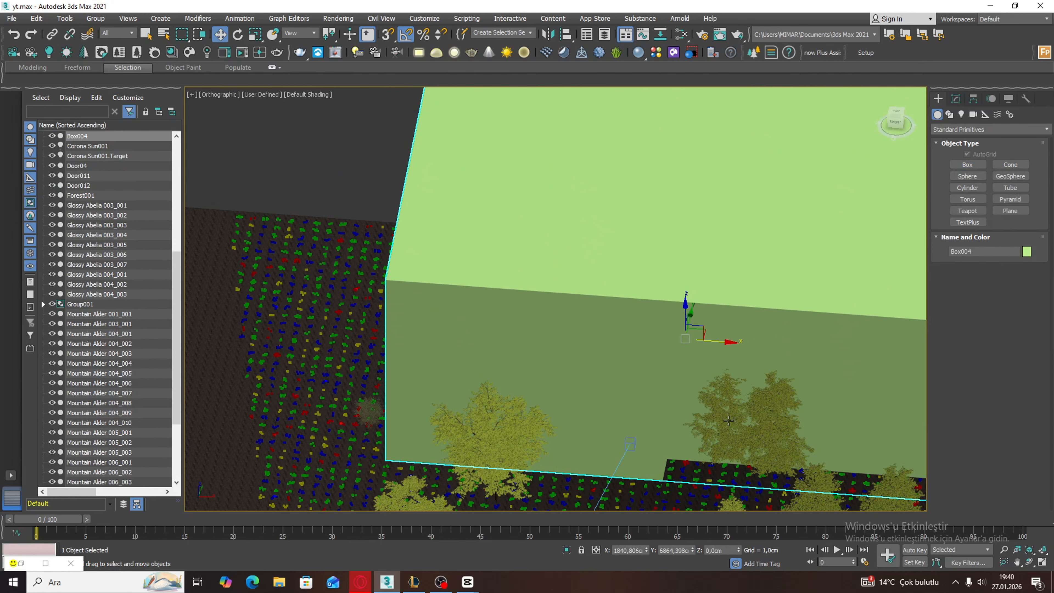
# - Move the box away from the house along the Y axis to about Y 7585 cm, and deselect it
pyautogui.scroll(-4, 728, 421)
pyautogui.keyDown('alt'); pyautogui.moveTo(728, 420); pyautogui.dragTo(803, 417, button='middle'); pyautogui.keyUp('alt')
pyautogui.moveTo(680, 365); pyautogui.dragTo(644, 356)
pyautogui.keyDown('alt'); pyautogui.moveTo(749, 426); pyautogui.dragTo(721, 412, button='middle'); pyautogui.keyUp('alt')
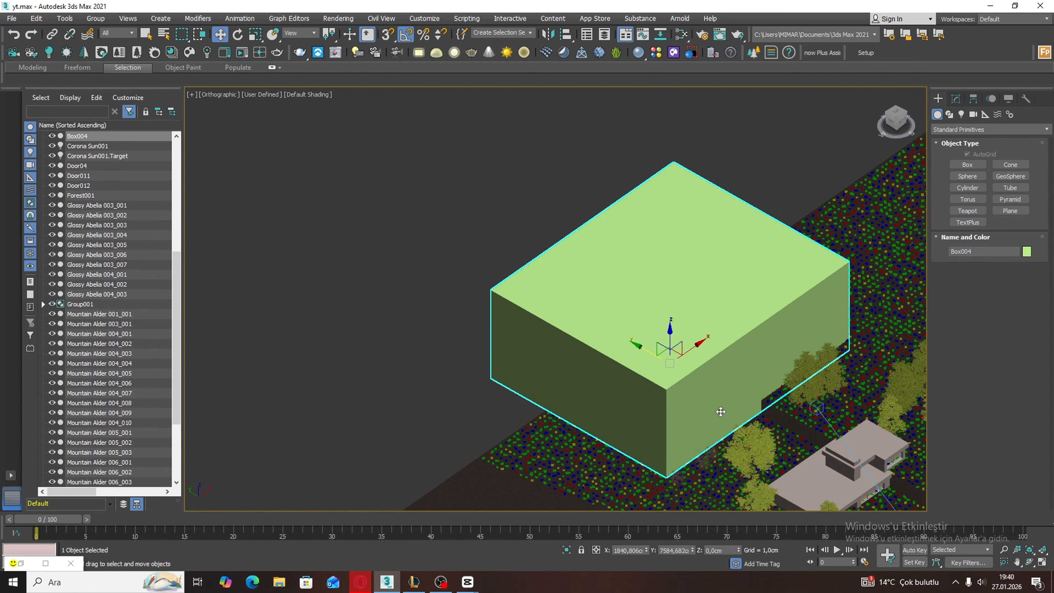
pyautogui.click(486, 200)
# - Create a CoronaVolumeMtl in the Slate Material Editor and assign it to the box
pyautogui.press('m')
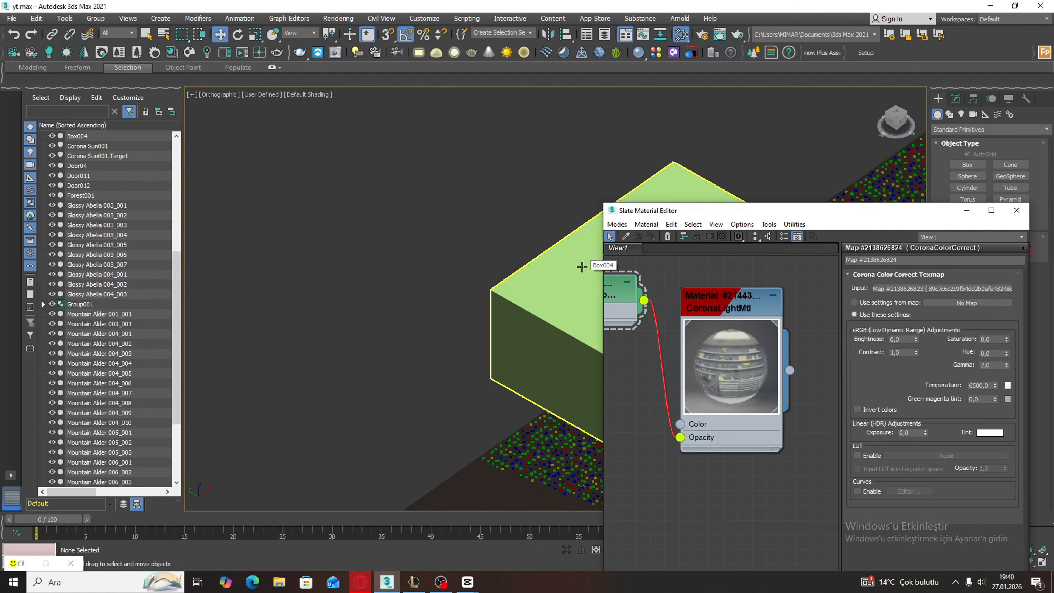
pyautogui.scroll(2, 745, 388)
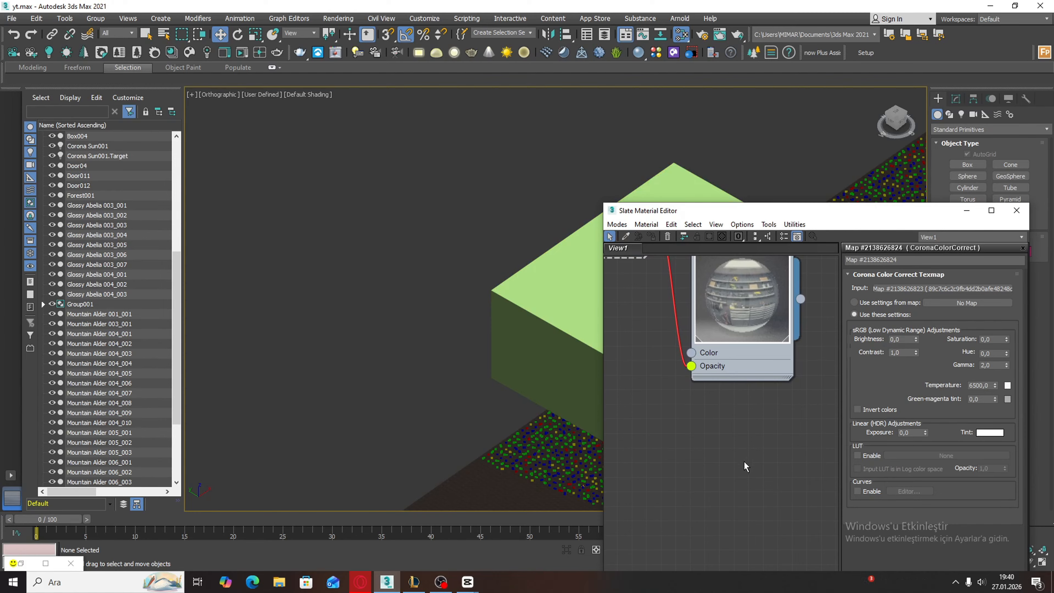
pyautogui.moveTo(738, 472); pyautogui.dragTo(705, 336, button='middle')
pyautogui.moveTo(630, 374); pyautogui.dragTo(671, 384, button='middle')
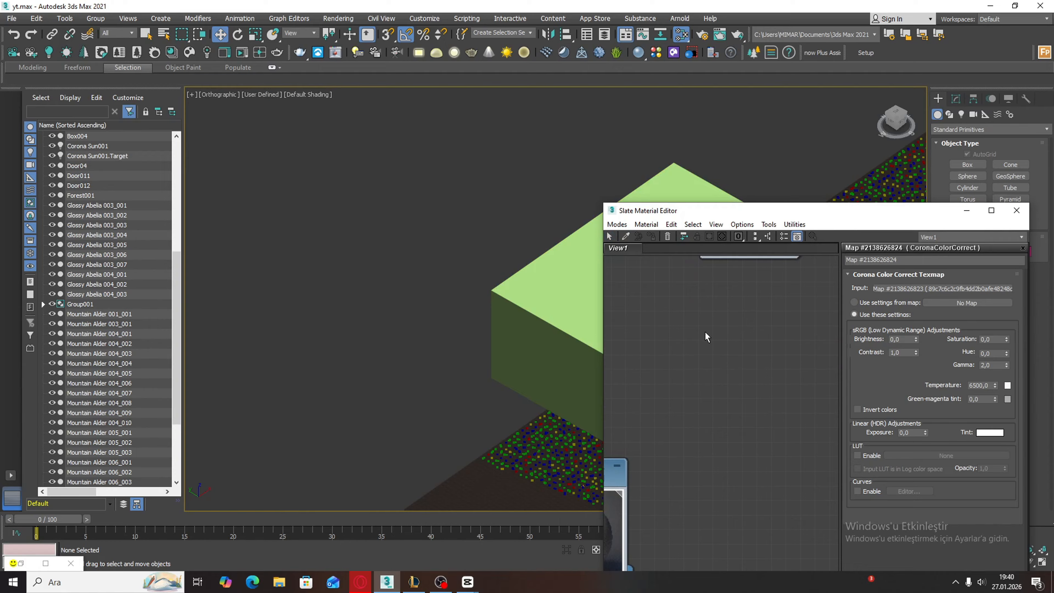
pyautogui.moveTo(706, 337); pyautogui.dragTo(686, 337, button='middle')
pyautogui.rightClick(669, 306)
pyautogui.moveTo(690, 327)
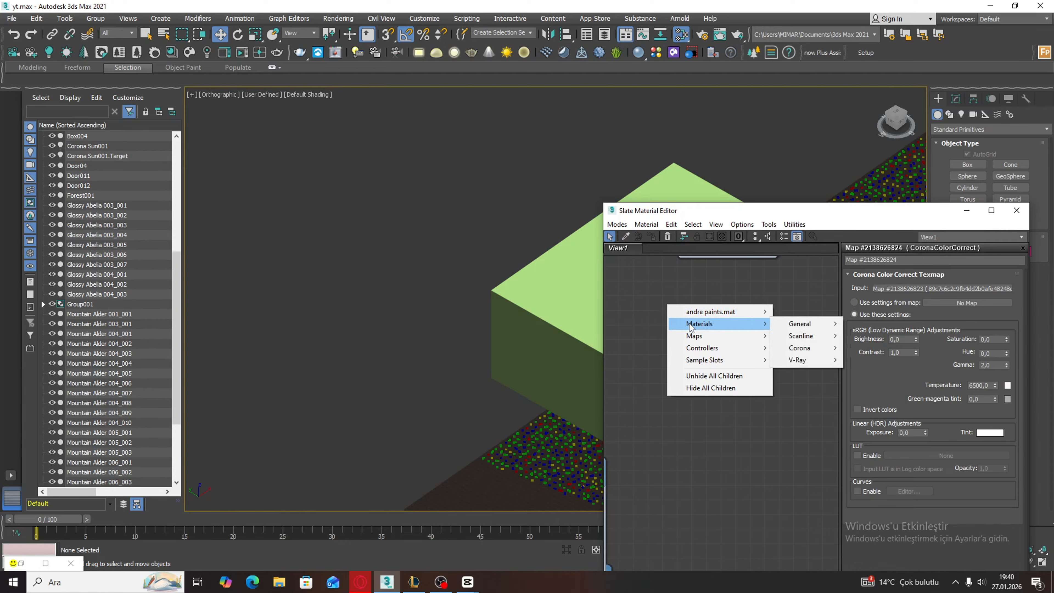
pyautogui.moveTo(800, 348)
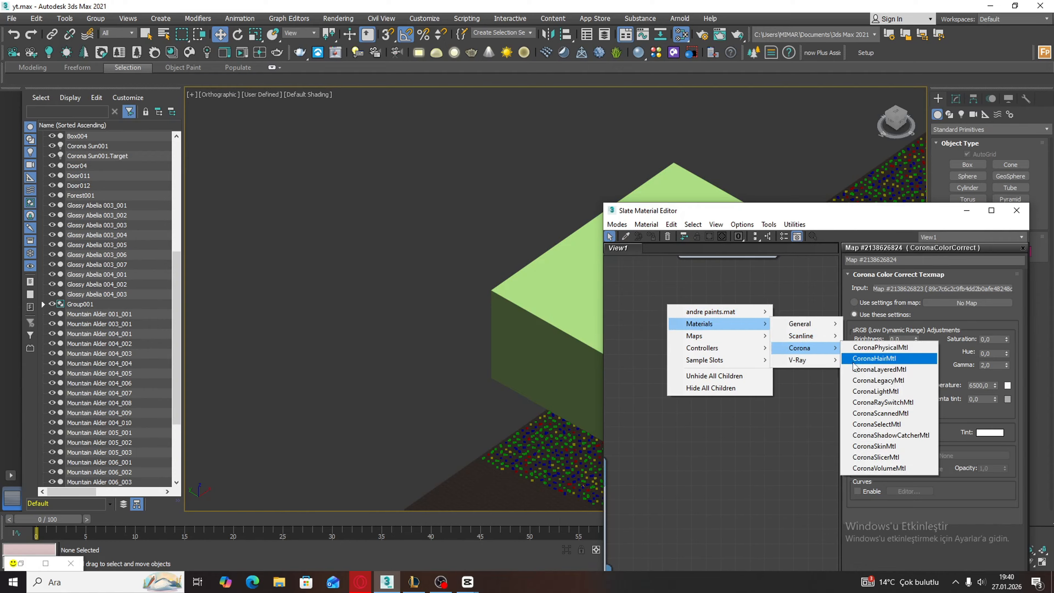
pyautogui.click(892, 468)
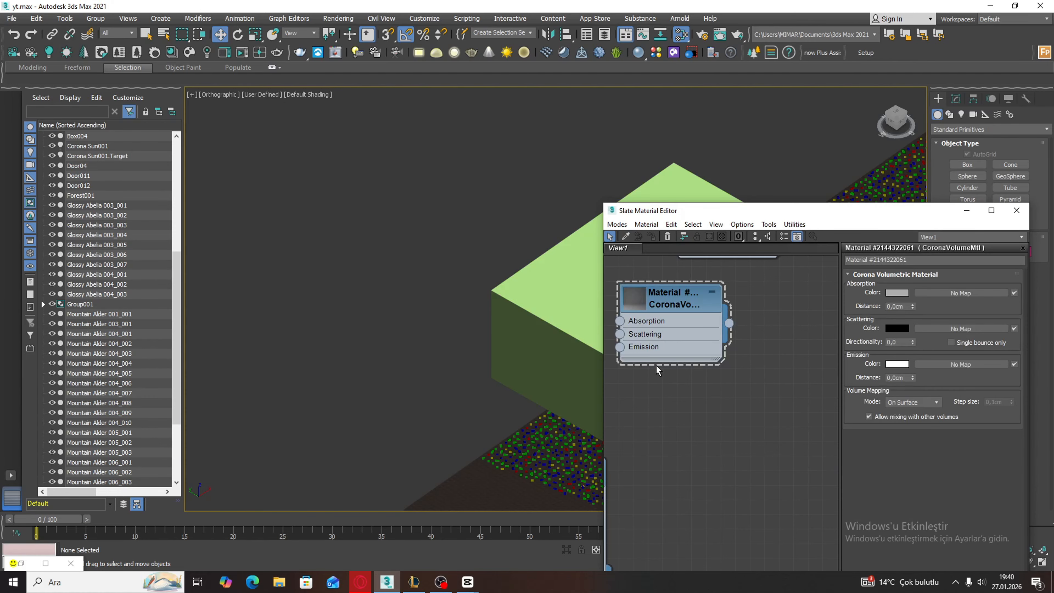
pyautogui.moveTo(677, 306); pyautogui.dragTo(684, 352)
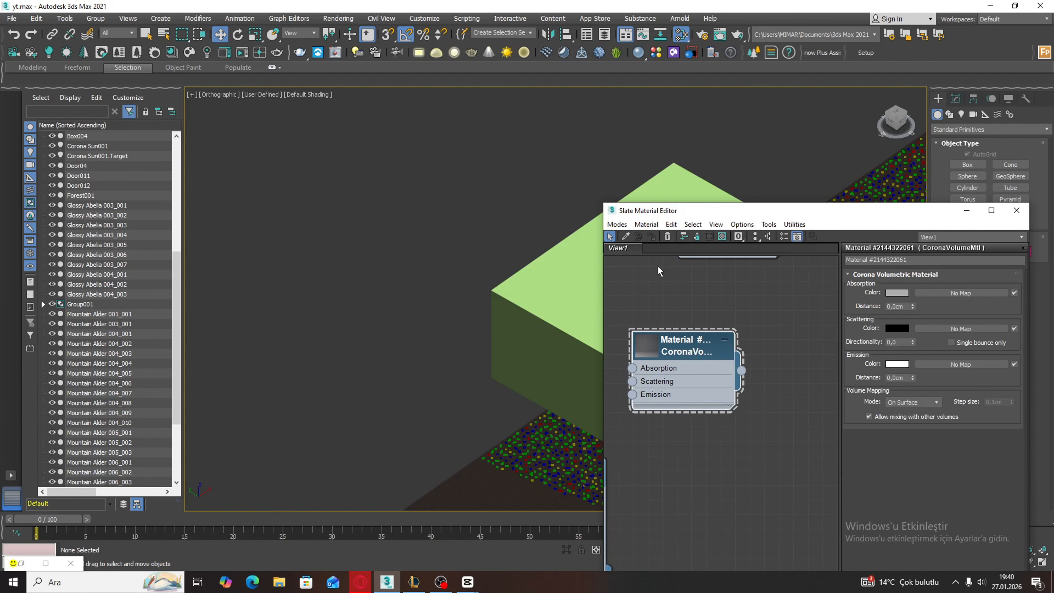
pyautogui.moveTo(743, 368); pyautogui.dragTo(592, 326)
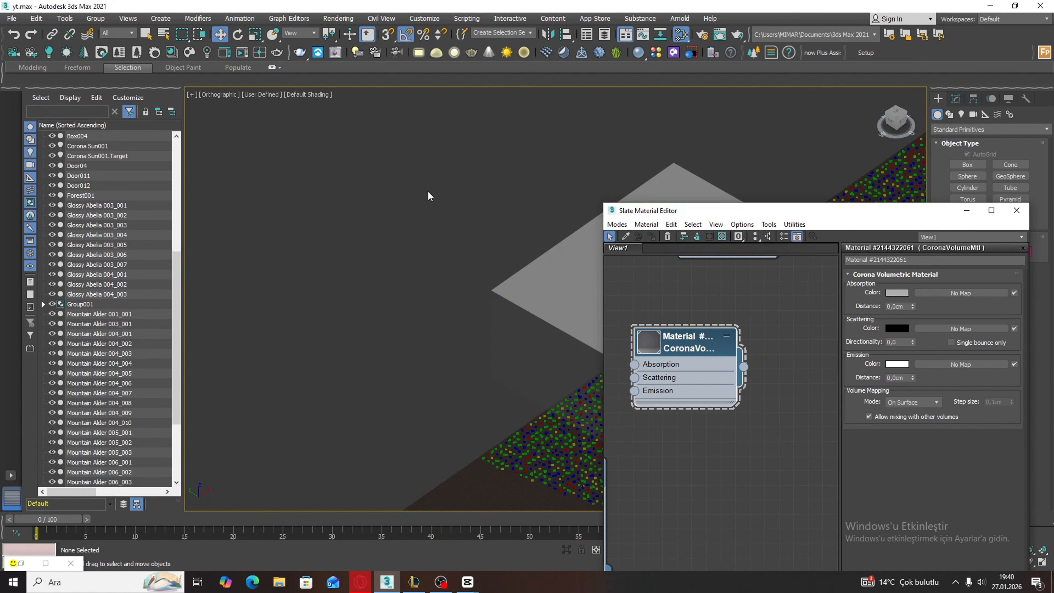
# - Start a Corona interactive render of the PhysCamera001 view and shrink its window to fit beside the material editor
pyautogui.hotkey('alt', 'w')
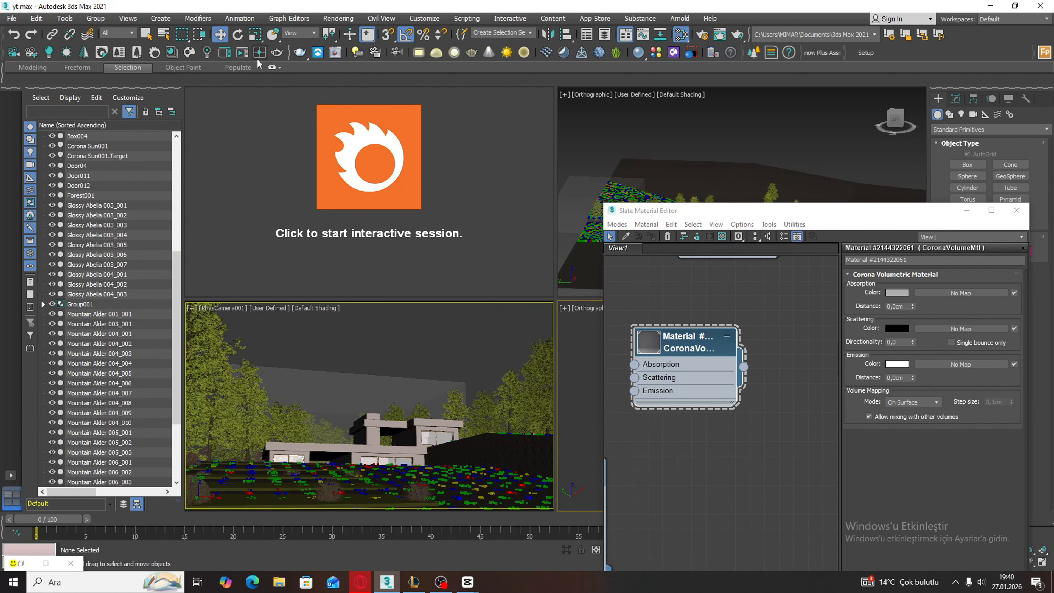
pyautogui.click(242, 53)
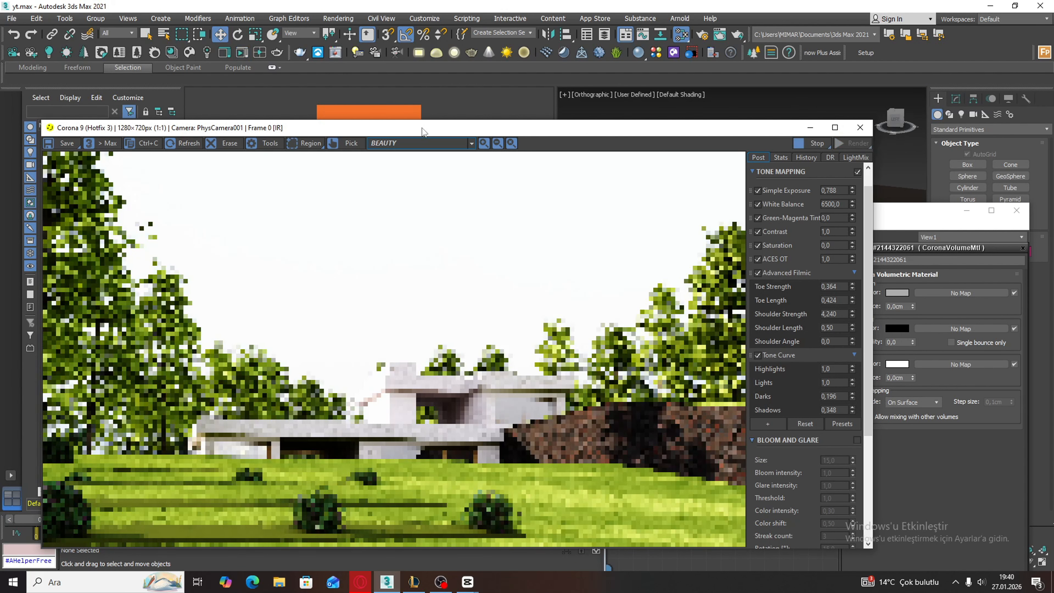
pyautogui.moveTo(418, 120)
pyautogui.mouseDown()
pyautogui.moveTo(429, 273)
pyautogui.moveTo(392, 126)
pyautogui.moveTo(418, 138)
pyautogui.mouseUp()
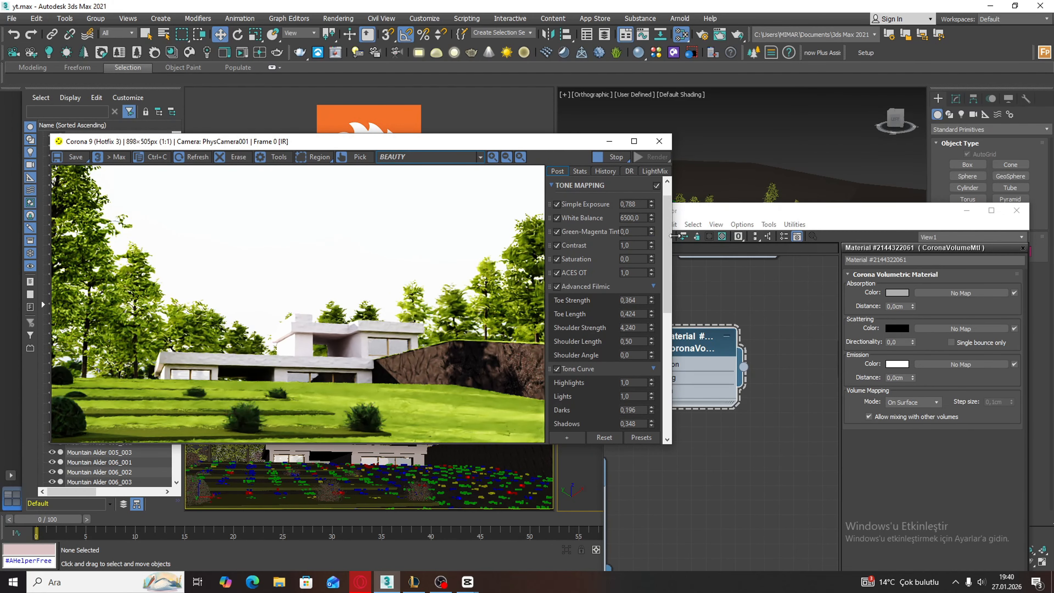
pyautogui.moveTo(672, 236); pyautogui.dragTo(528, 230)
pyautogui.moveTo(326, 145); pyautogui.dragTo(317, 130)
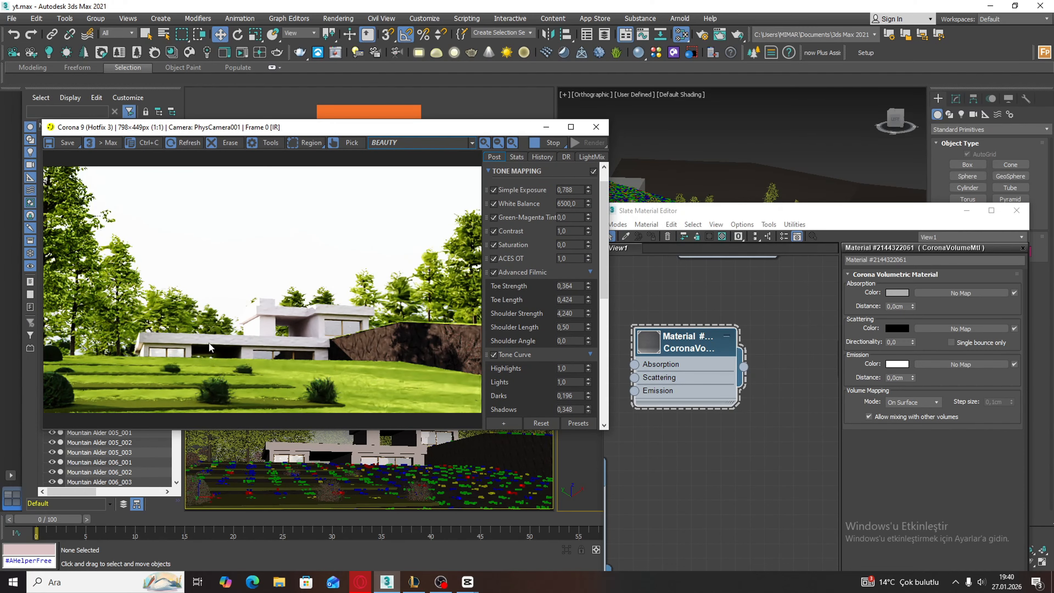
# - Copy the volume material's absorption colour to its scattering colour
pyautogui.click(692, 341)
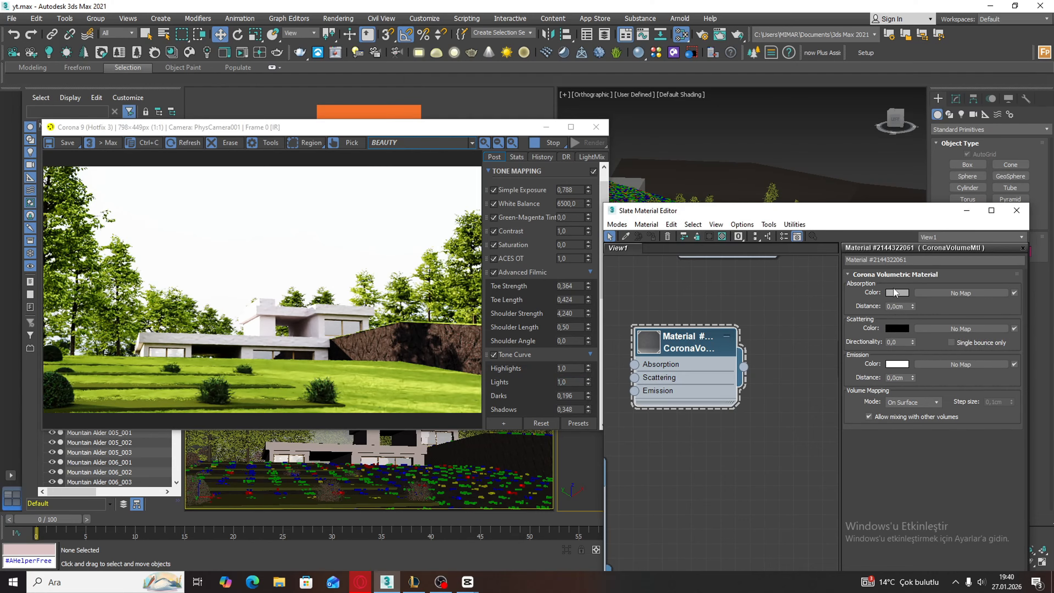
pyautogui.moveTo(895, 293); pyautogui.dragTo(891, 328)
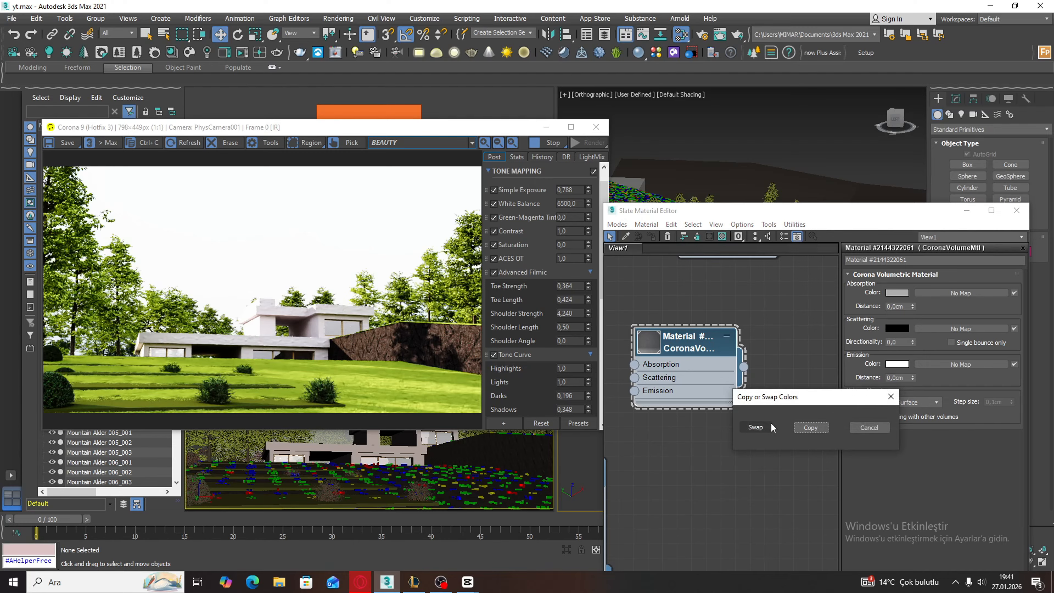
pyautogui.click(809, 427)
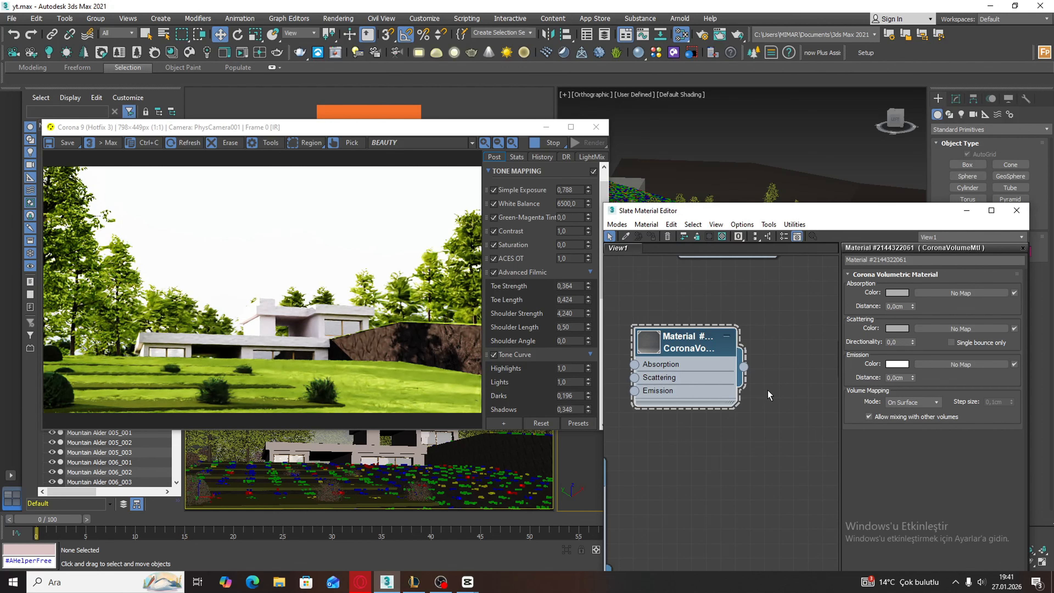
# - Set the volume material's absorption distance to 50 cm and check the effect in the interactive render
pyautogui.click(897, 306)
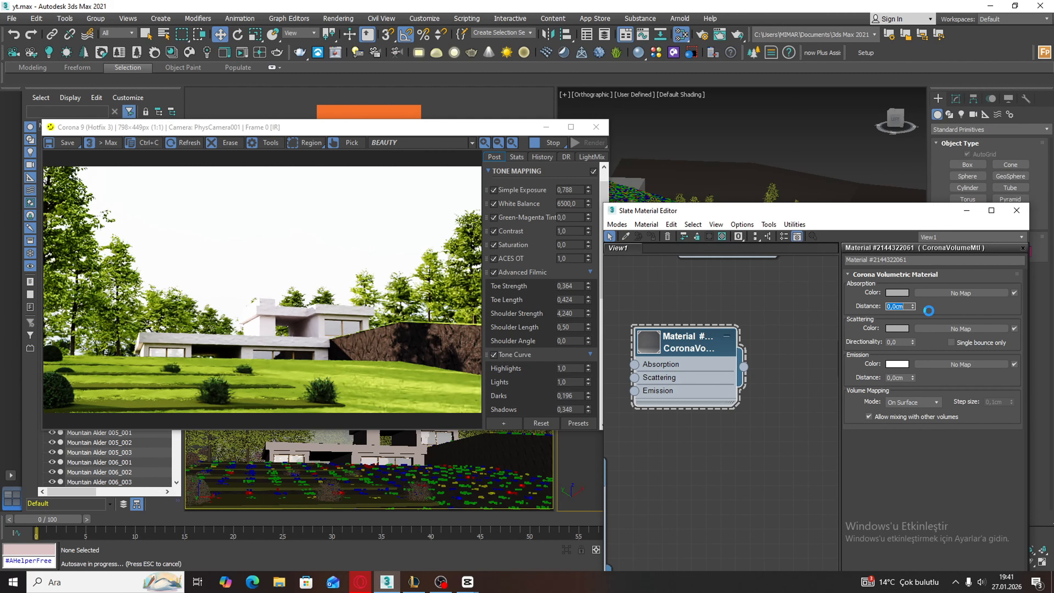
pyautogui.write('5')
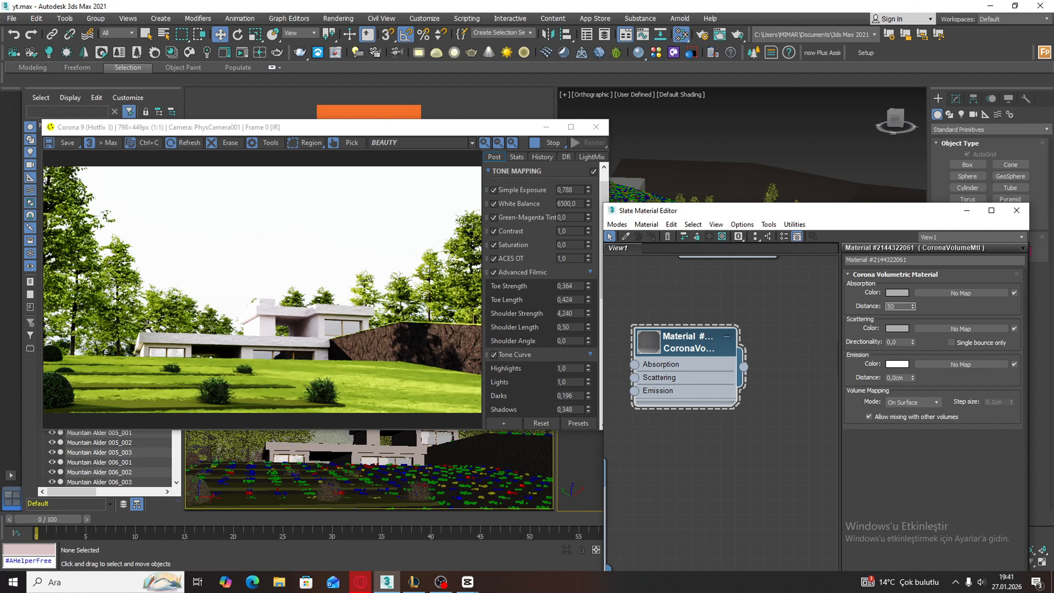
pyautogui.write('0')
pyautogui.press('Return')
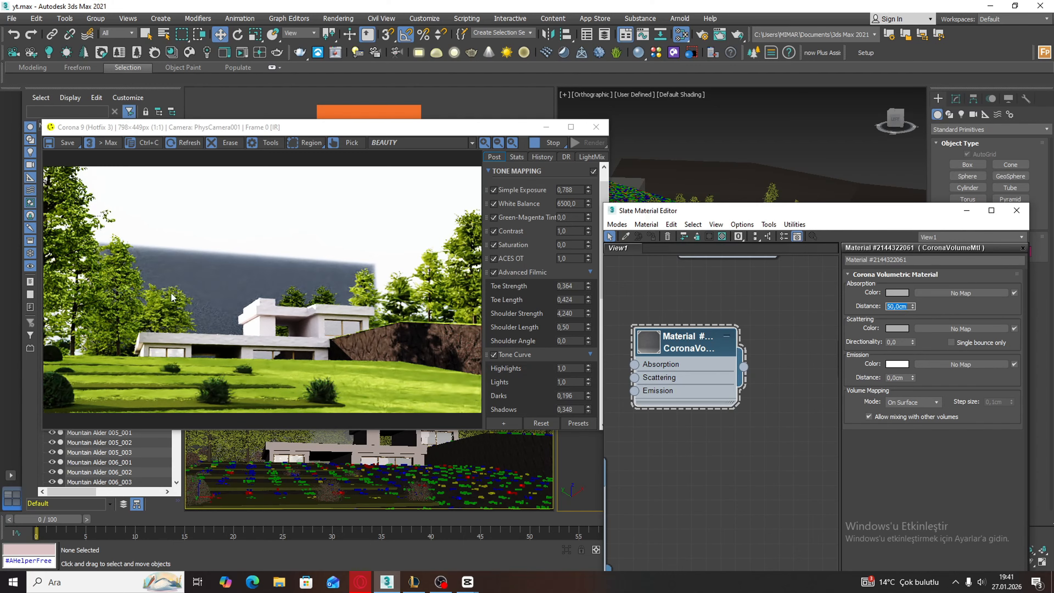
pyautogui.scroll(2, 225, 291)
pyautogui.scroll(-2, 215, 293)
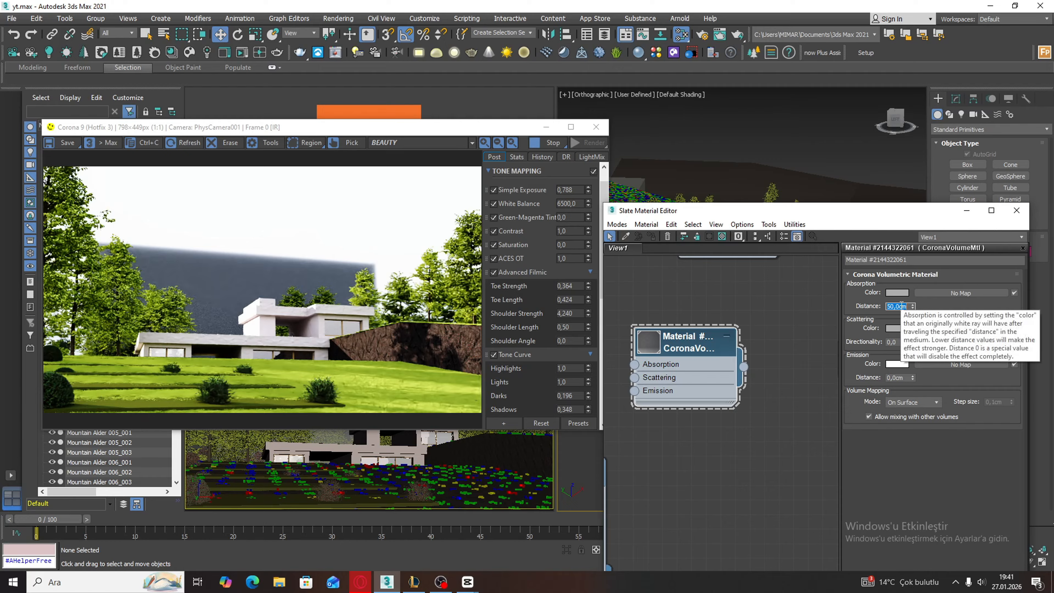
# - Try absorption distances of 100 cm and 300 cm on the volume material and compare the fog in the interactive render
pyautogui.write('5019')
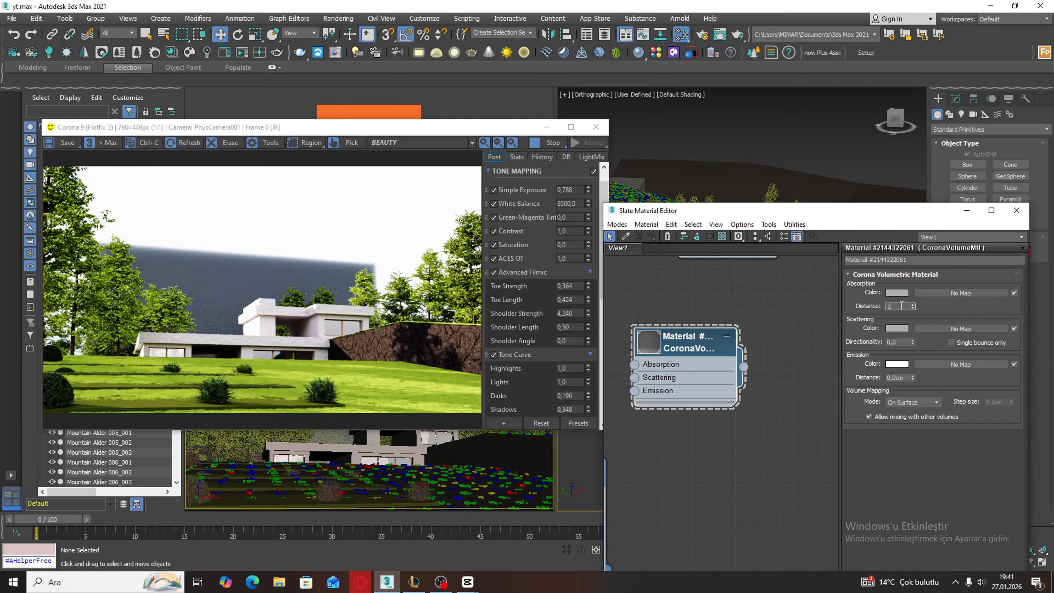
pyautogui.press('BackSpace')
pyautogui.press('BackSpace')
pyautogui.press('BackSpace')
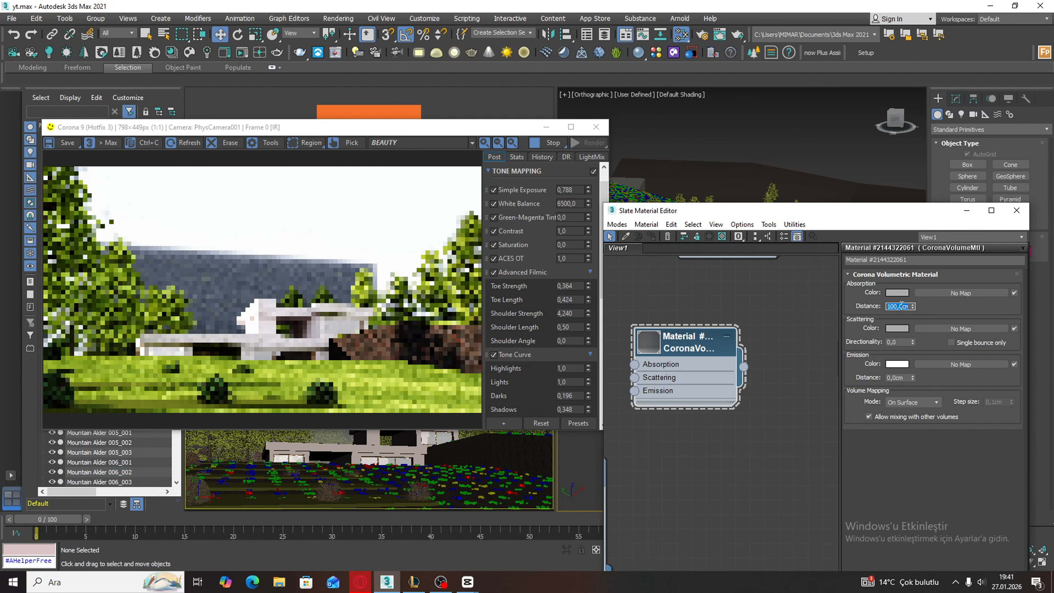
pyautogui.write('300')
pyautogui.press('Return')
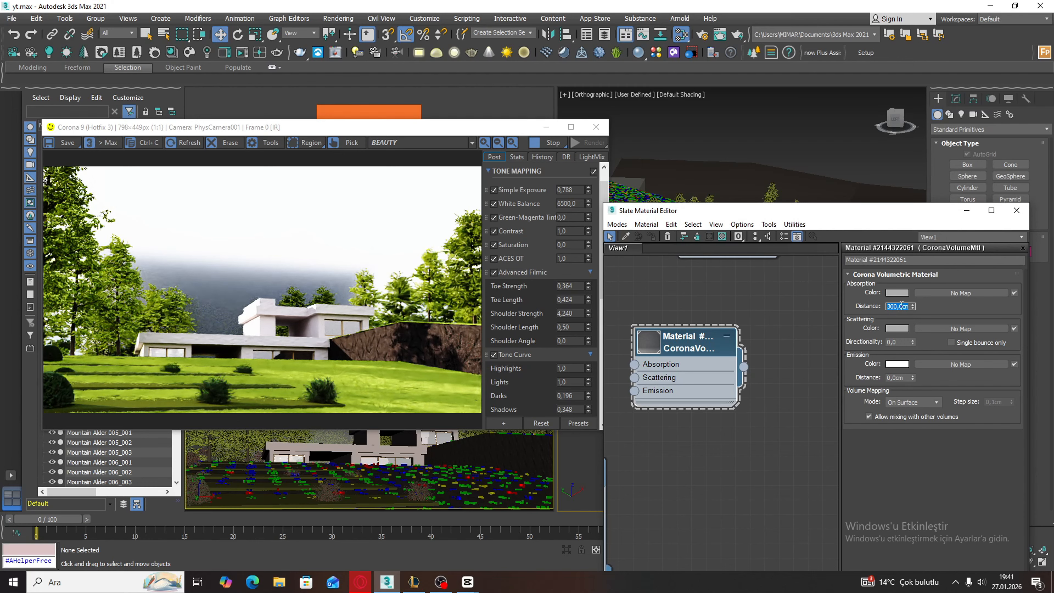
# - Try an absorption distance of 1000 cm on the volume material
pyautogui.write('30')
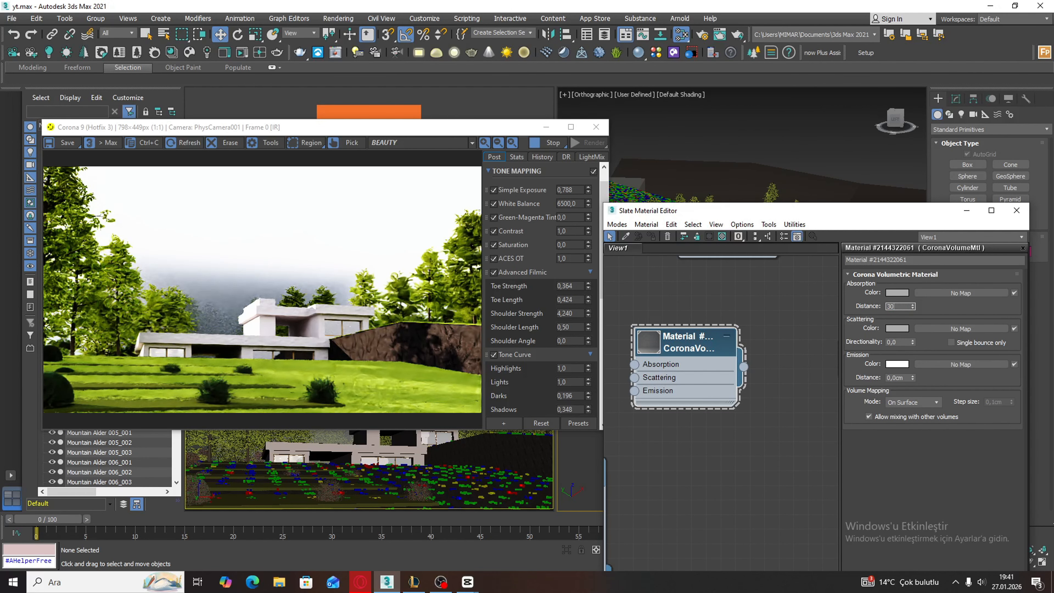
pyautogui.press('BackSpace')
pyautogui.write('10')
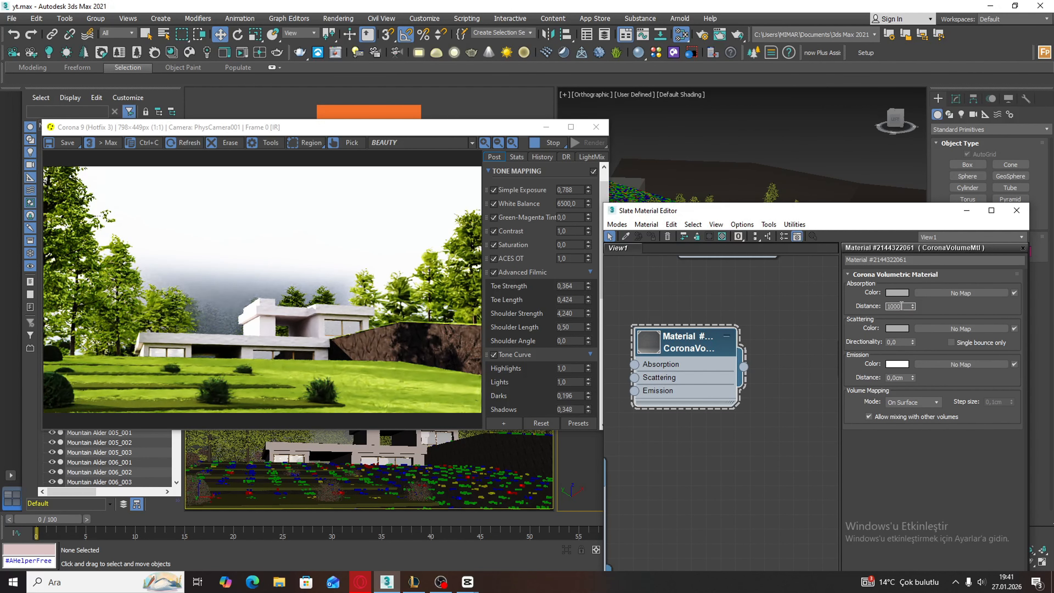
pyautogui.write('00')
pyautogui.press('Return')
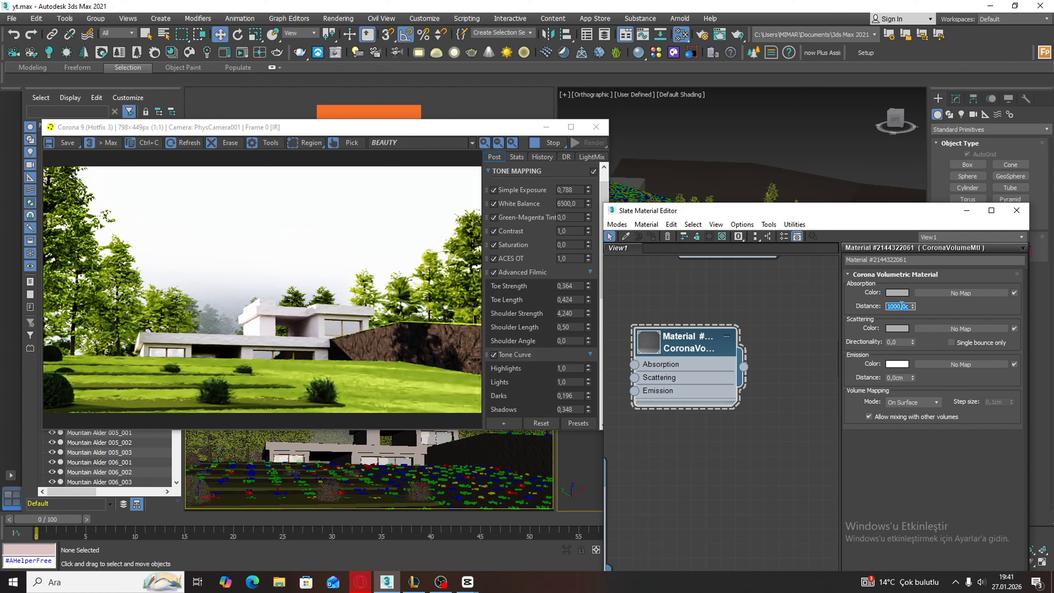
# - Try absorption distances of 1500 cm and 3000 cm on the volume material and inspect the fog around the house
pyautogui.write('150')
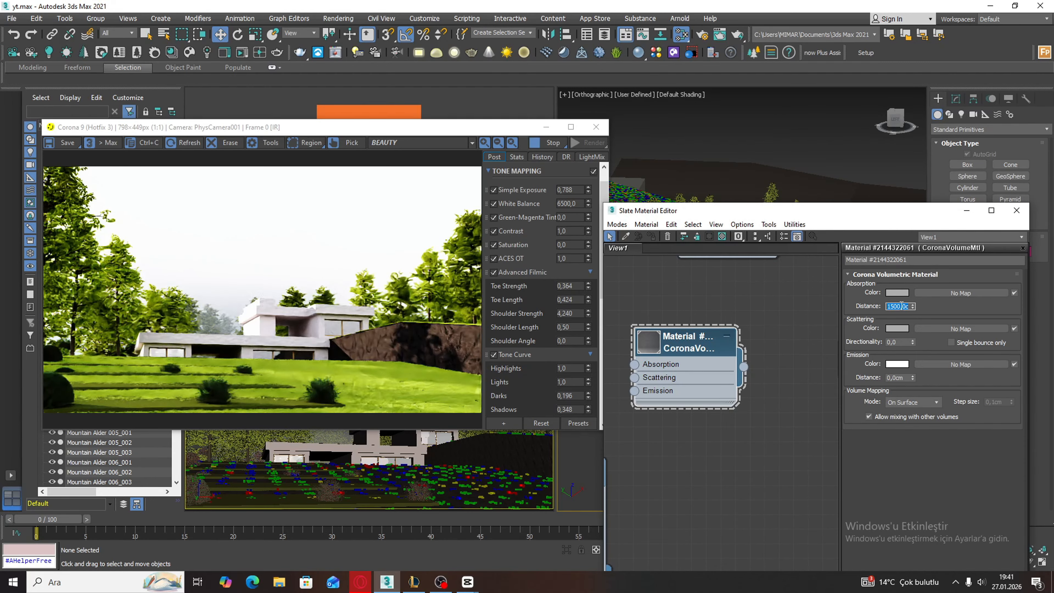
pyautogui.write('3000')
pyautogui.press('Return')
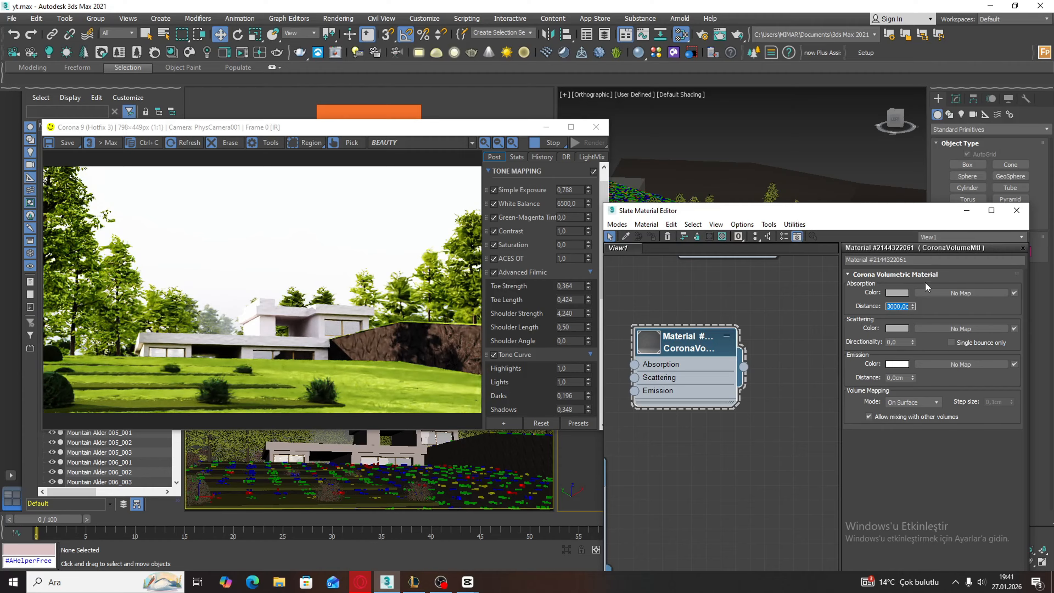
pyautogui.scroll(1, 173, 345)
pyautogui.scroll(-1, 274, 339)
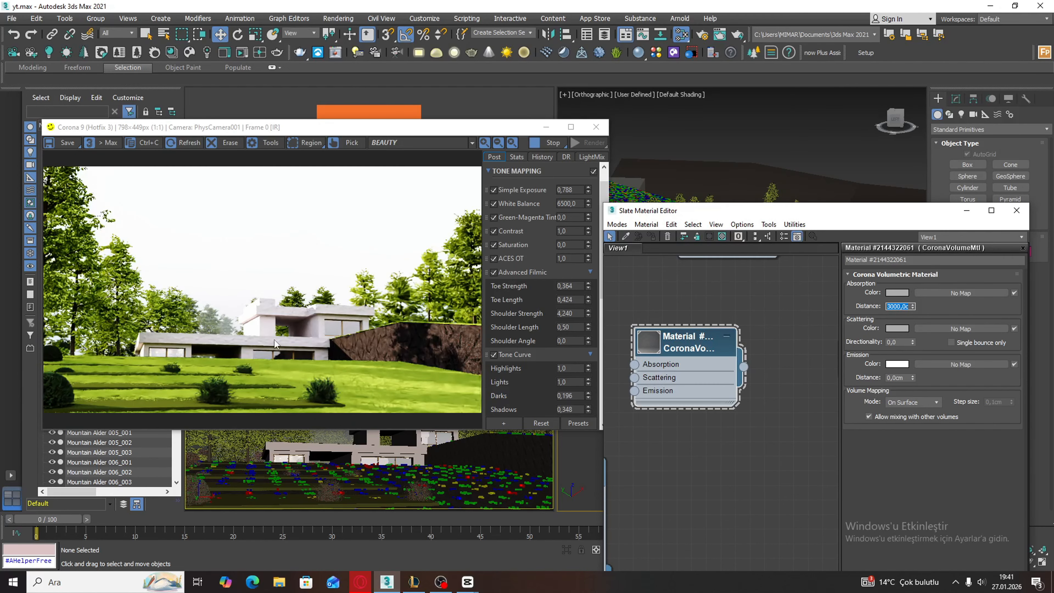
pyautogui.scroll(1, 341, 346)
pyautogui.scroll(-1, 234, 328)
pyautogui.scroll(1, 218, 325)
pyautogui.scroll(-1, 315, 340)
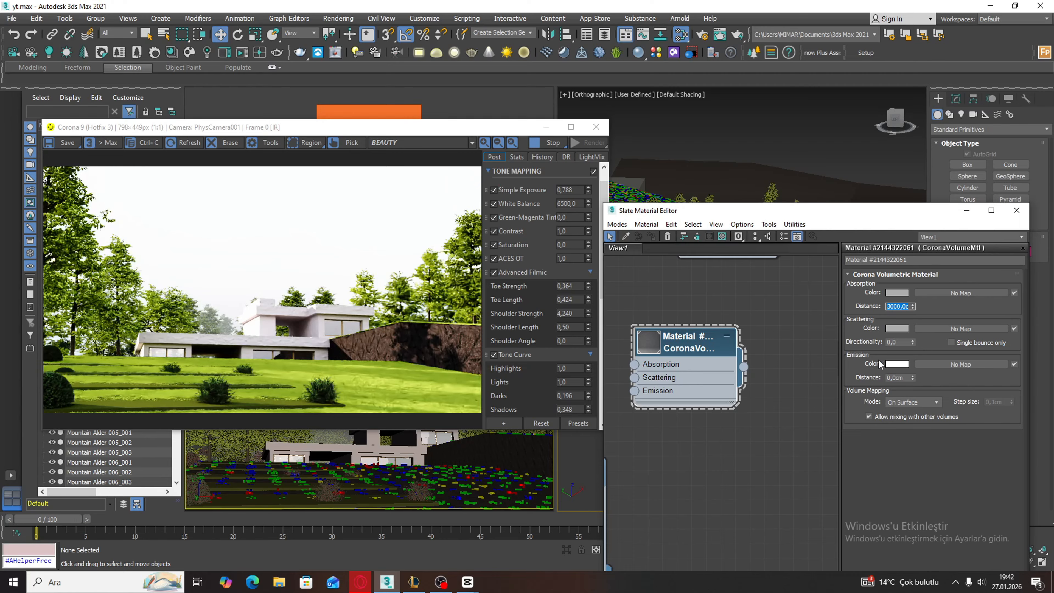
# - Try an absorption distance of 5000 cm on the volume material and inspect the render
pyautogui.write('5000')
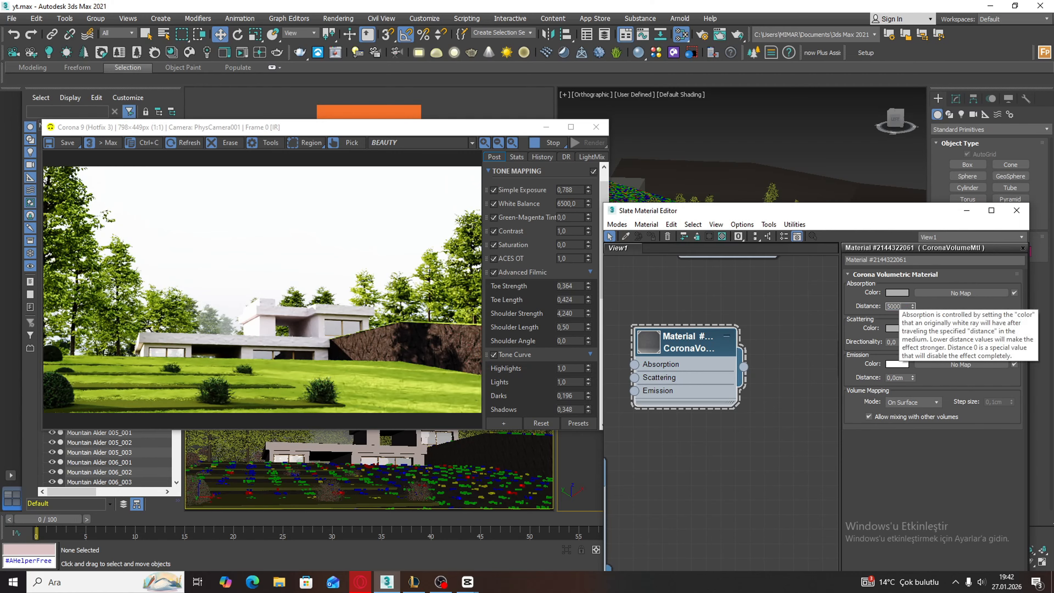
pyautogui.press('Return')
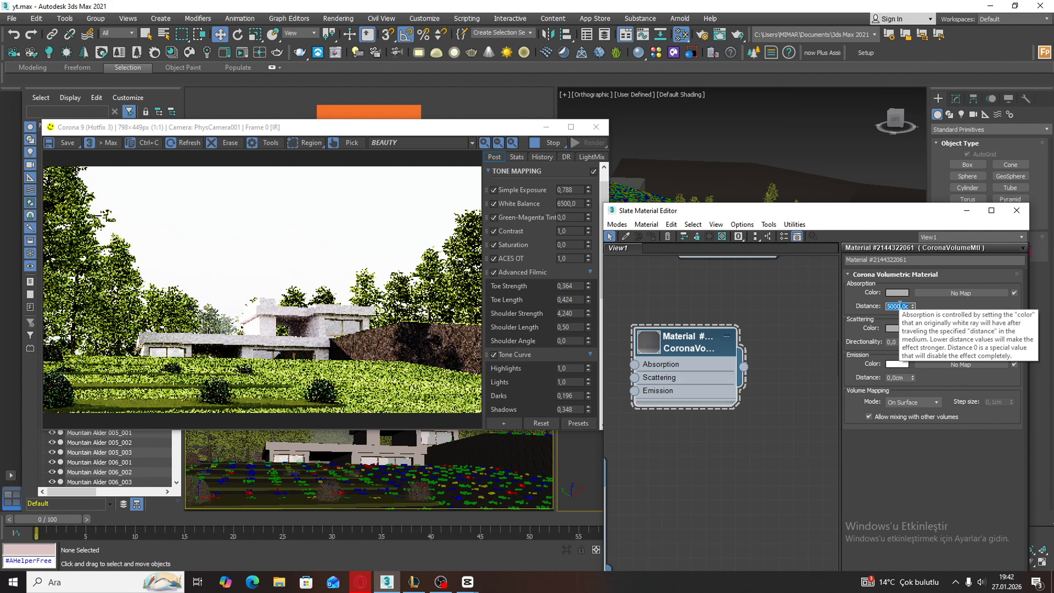
pyautogui.scroll(3, 233, 328)
pyautogui.scroll(-3, 297, 339)
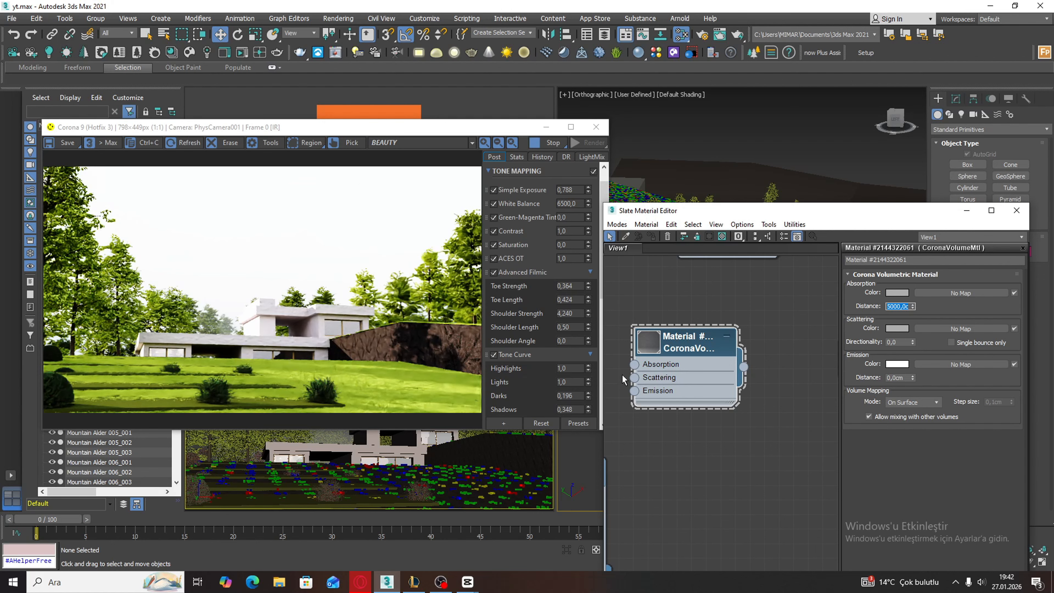
# - Set the volume material's absorption distance to 4000 cm and check the trees behind the house in the render
pyautogui.write('4000')
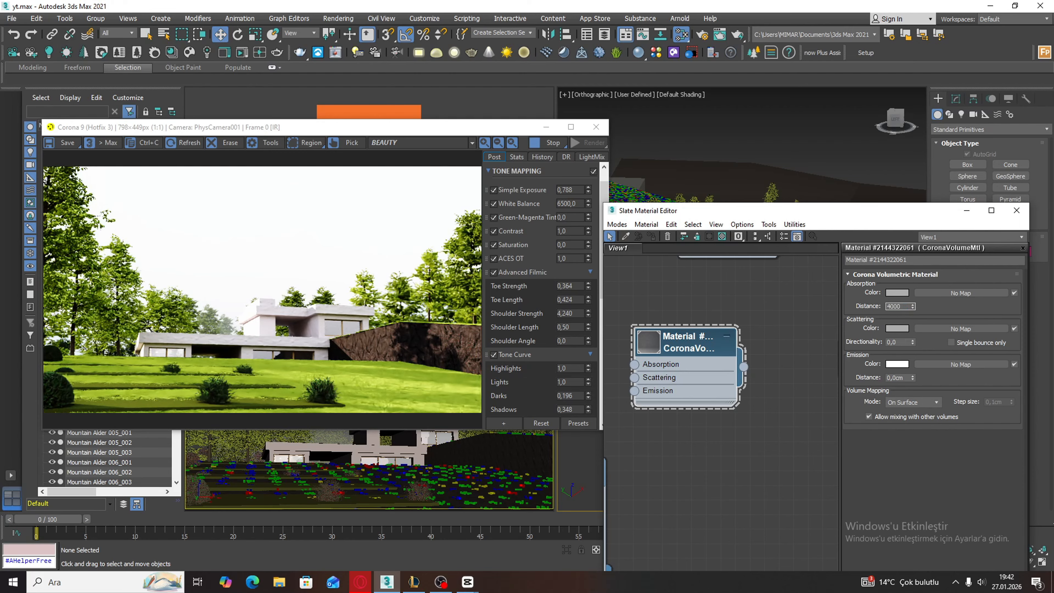
pyautogui.press('Return')
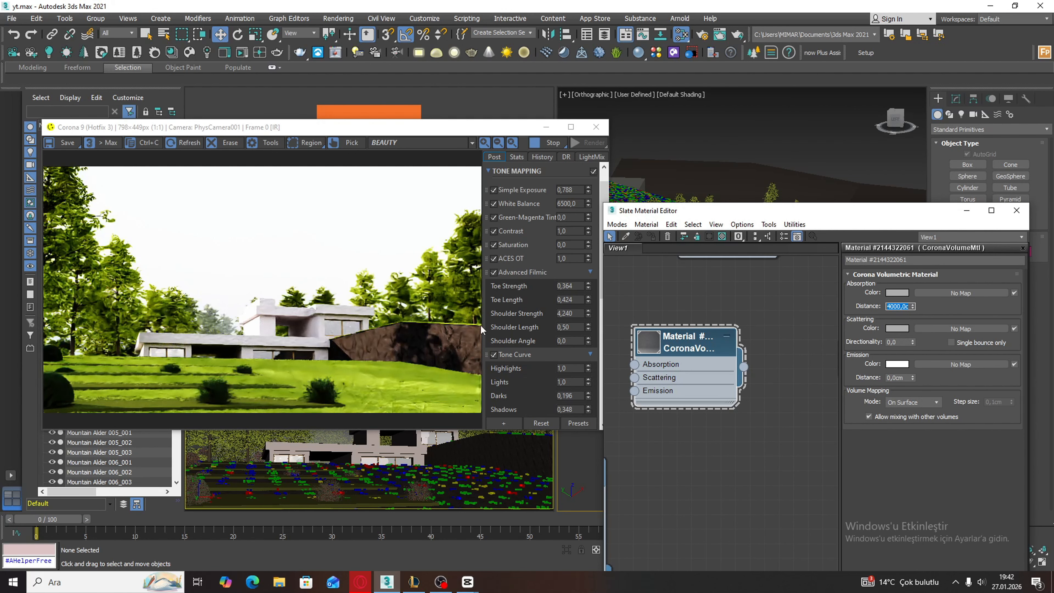
pyautogui.click(208, 328)
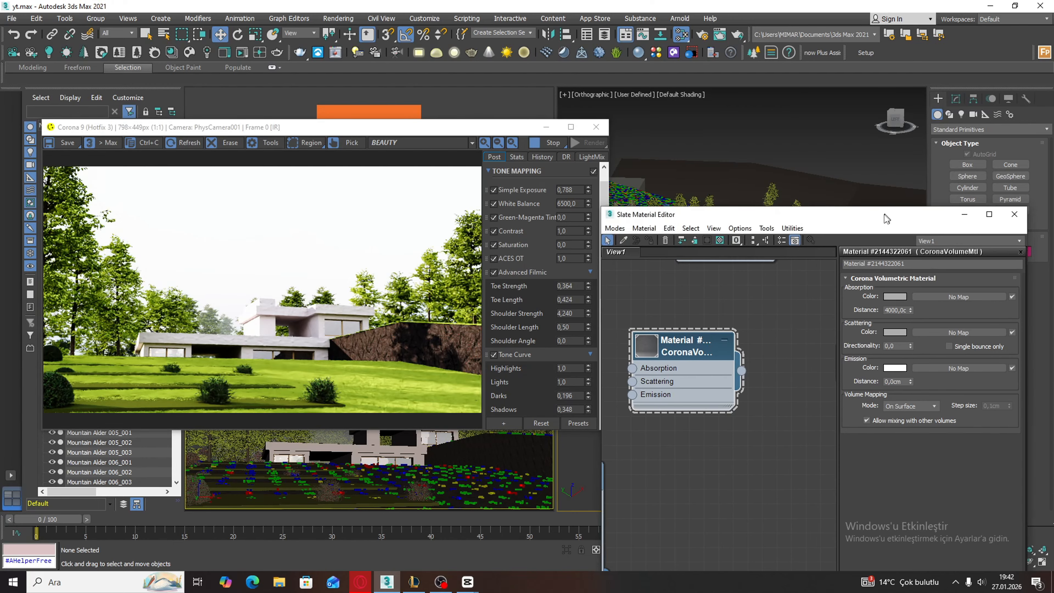
# - Uncover the viewports, select the fog box and enlarge it to about 14449 cm wide and 3961 cm high
pyautogui.moveTo(899, 211); pyautogui.dragTo(836, 547)
pyautogui.click(773, 399)
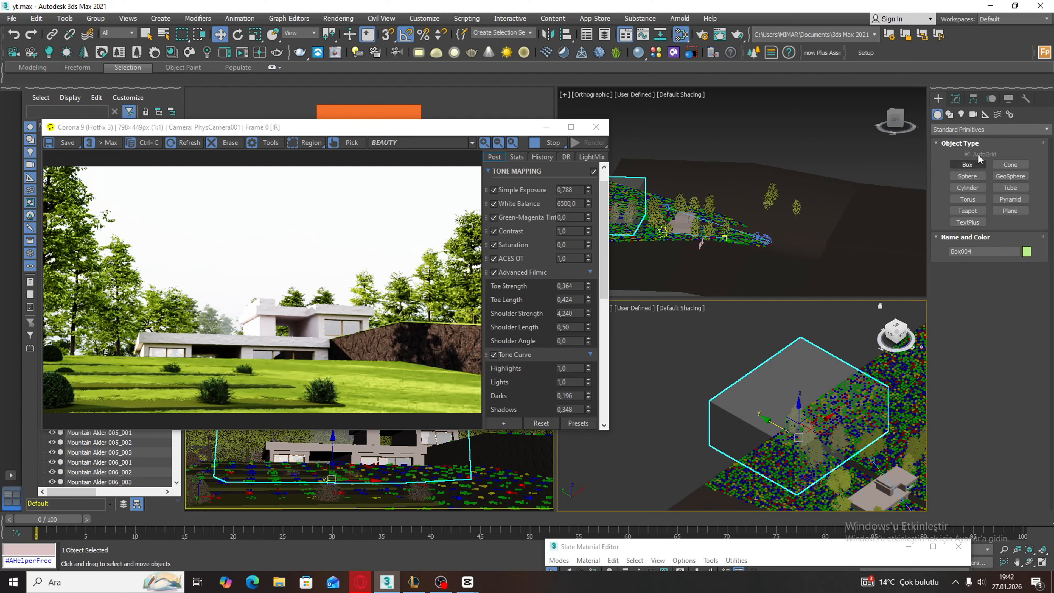
pyautogui.click(956, 99)
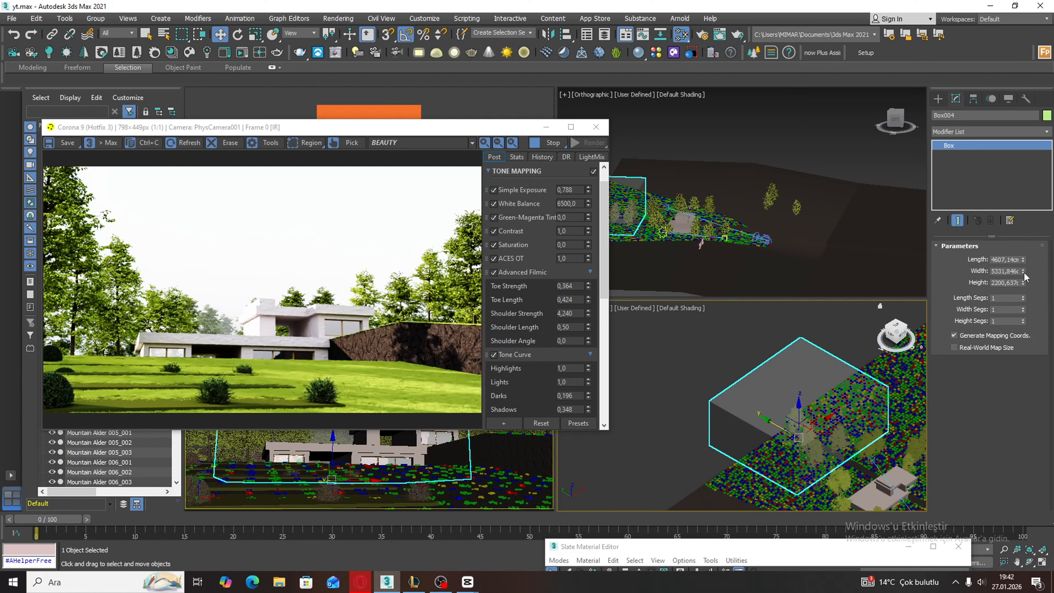
pyautogui.moveTo(1023, 283); pyautogui.dragTo(1018, 157)
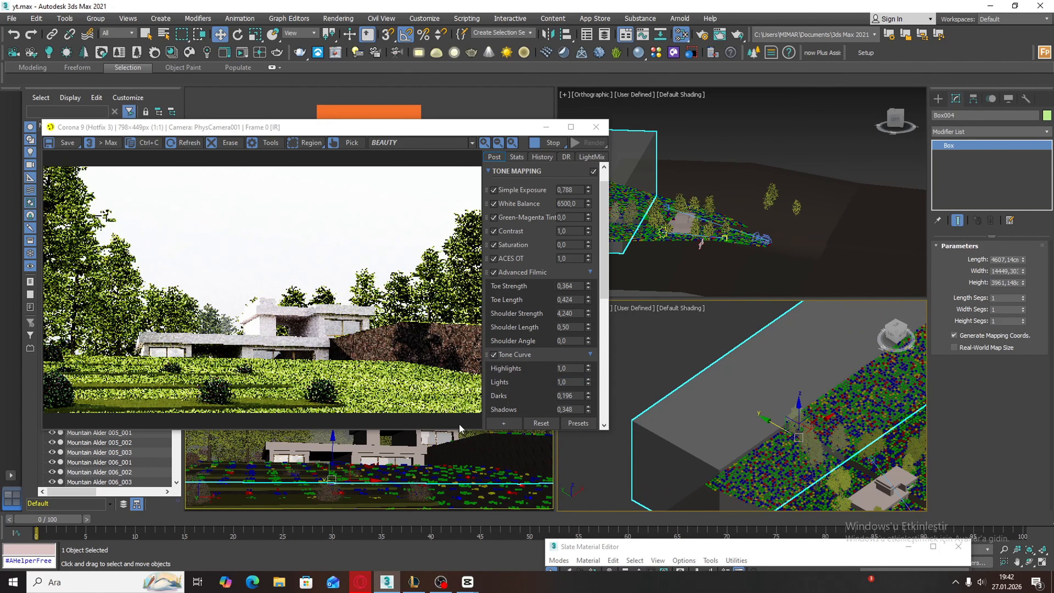
# - Move the fog box forward across the ground so it covers the trees and reaches the house, and deselect it
pyautogui.scroll(-2, 712, 388)
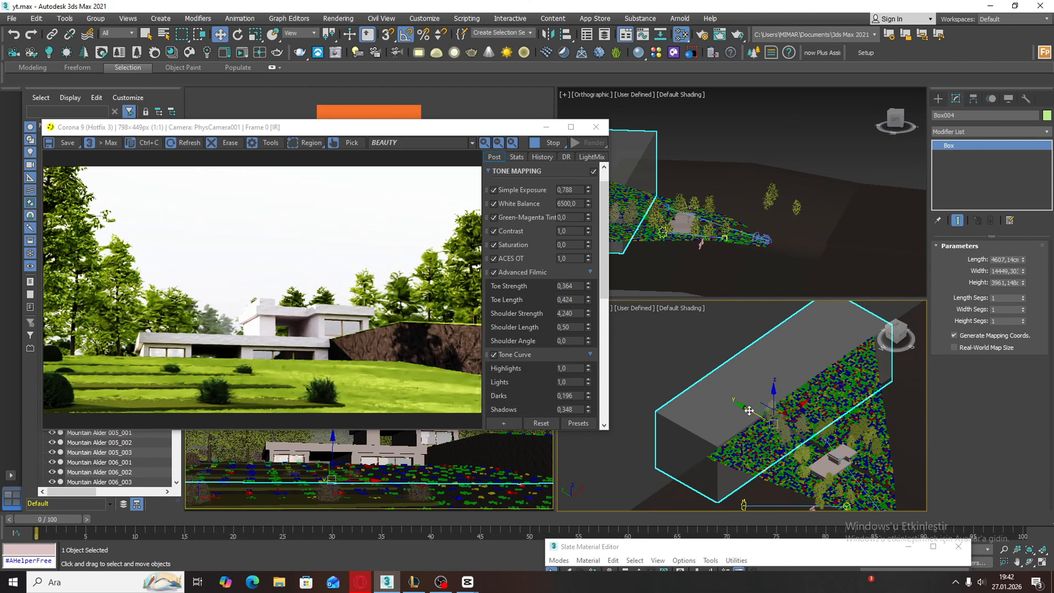
pyautogui.moveTo(763, 422); pyautogui.dragTo(786, 433)
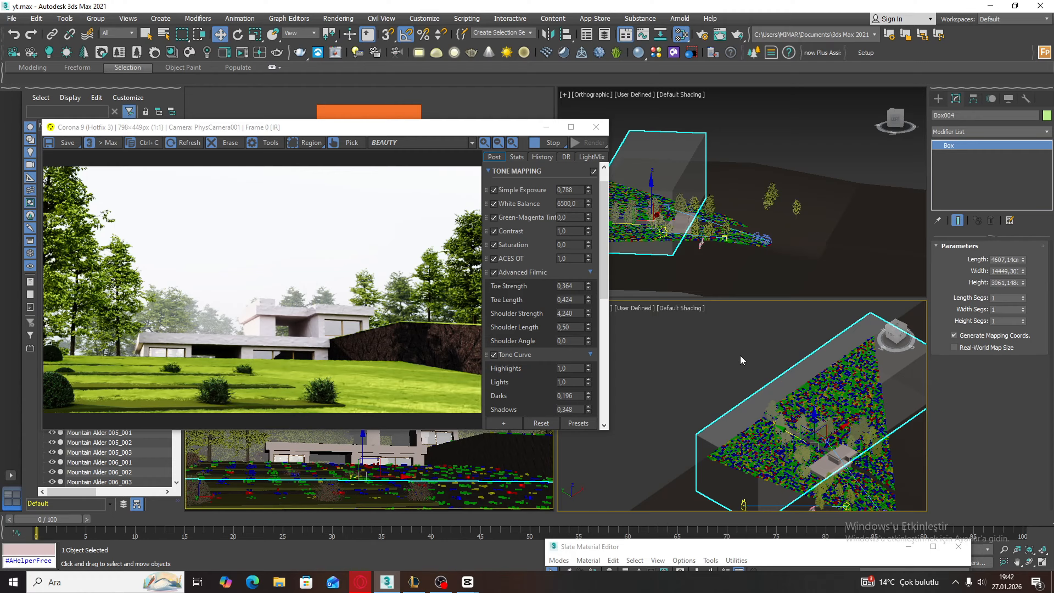
pyautogui.click(656, 333)
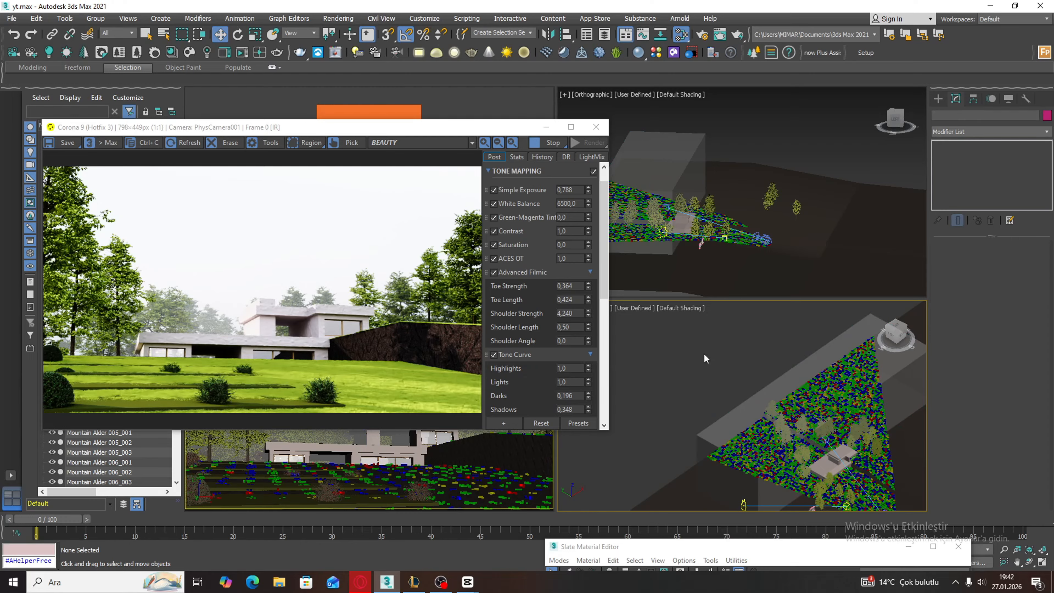
# - Enable the direct visibility override in the scene environment settings of the Corona render setup
pyautogui.click(348, 18)
pyautogui.click(376, 75)
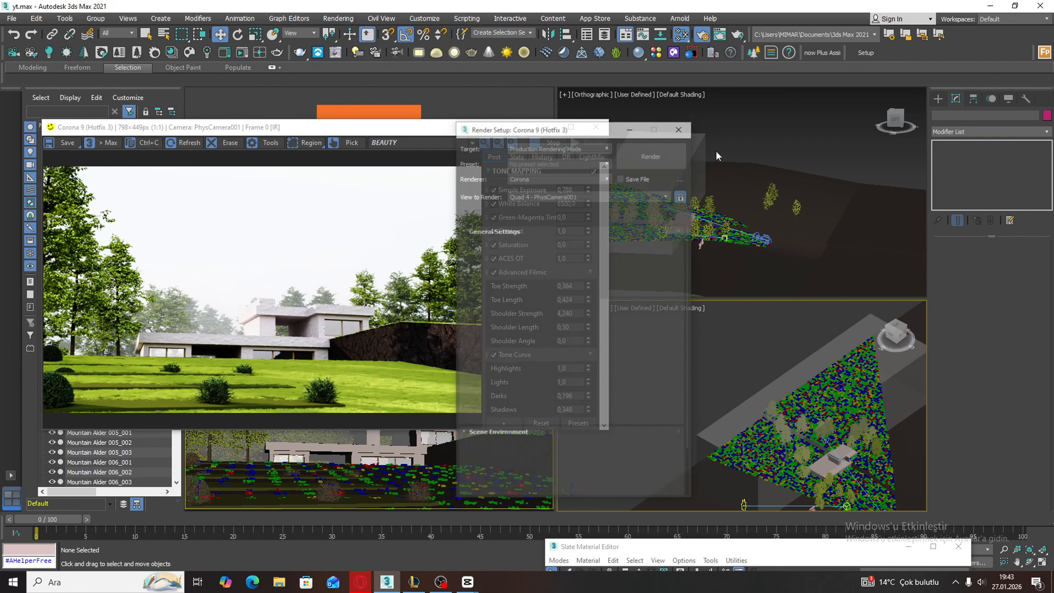
pyautogui.moveTo(574, 124); pyautogui.dragTo(786, 112)
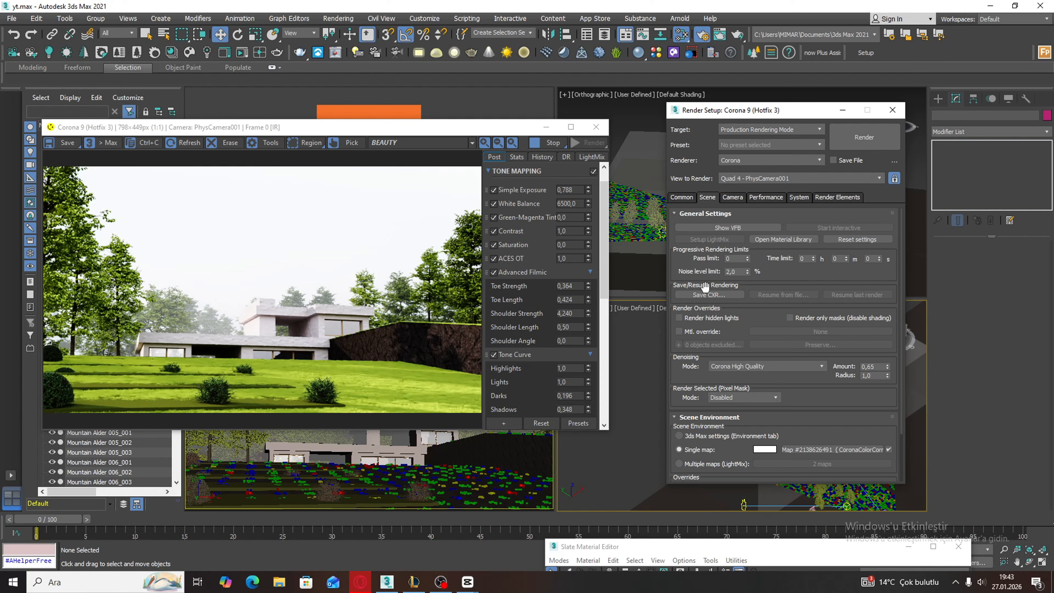
pyautogui.moveTo(791, 419); pyautogui.dragTo(794, 242)
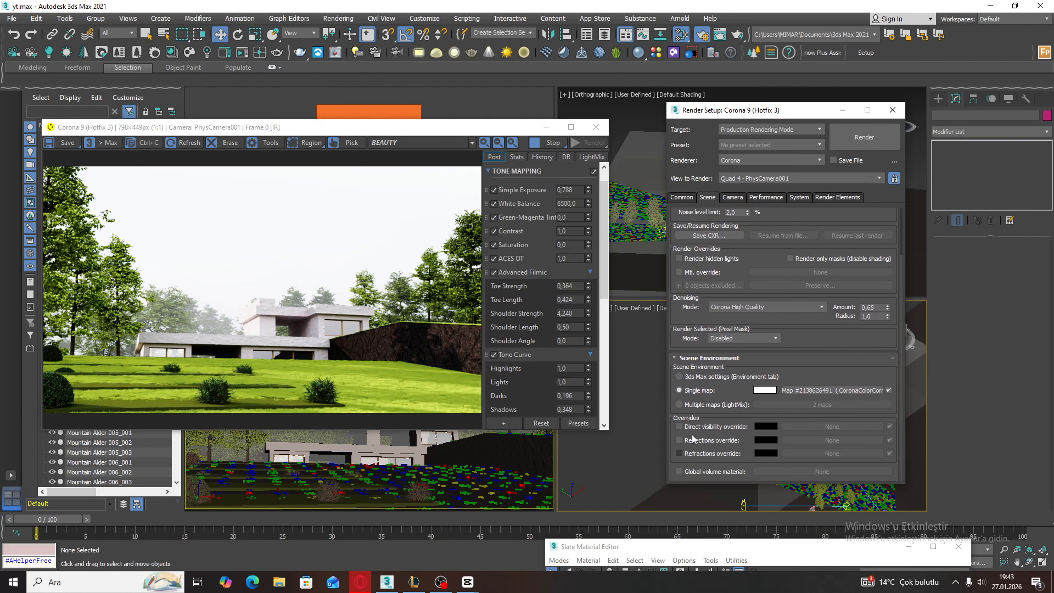
pyautogui.click(678, 427)
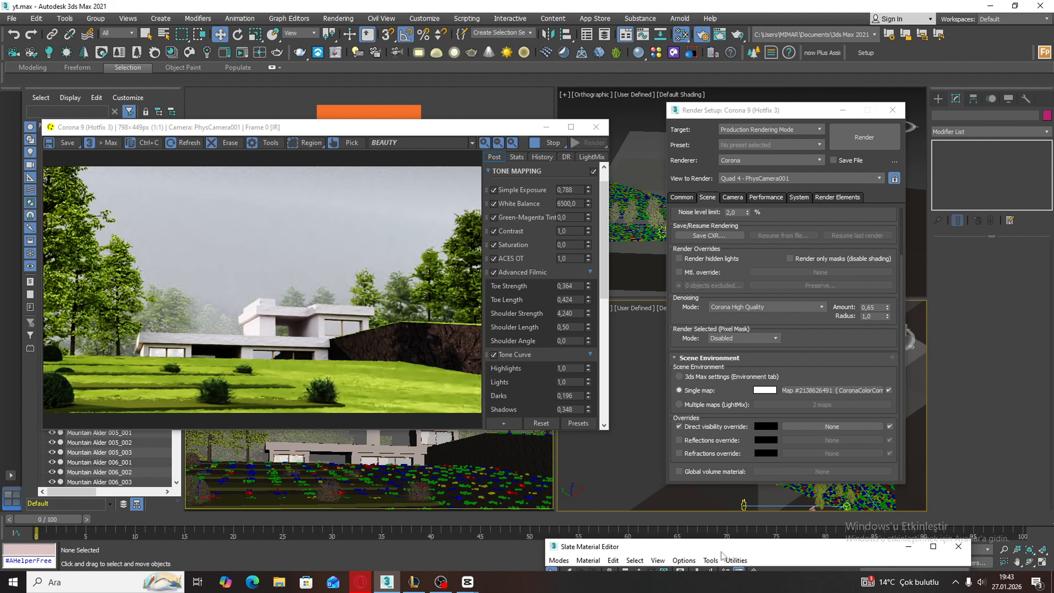
# - Create a CoronaSky map in the Slate Material Editor and enable its clouds
pyautogui.moveTo(720, 547); pyautogui.dragTo(548, 227)
pyautogui.moveTo(555, 419); pyautogui.dragTo(394, 328, button='middle')
pyautogui.moveTo(432, 385); pyautogui.dragTo(533, 377, button='middle')
pyautogui.rightClick(477, 353)
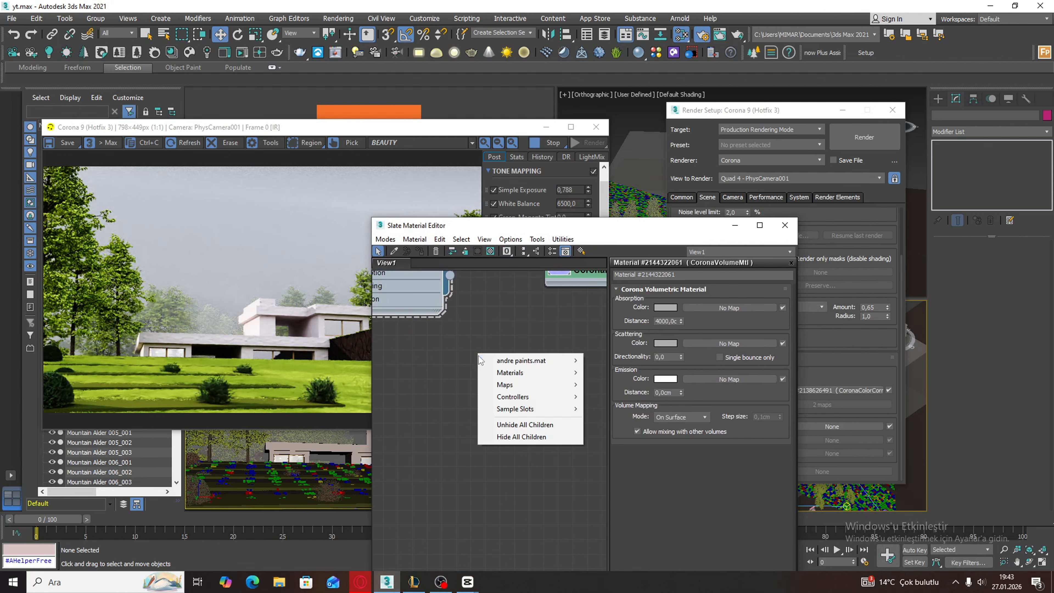
pyautogui.moveTo(517, 371)
pyautogui.moveTo(617, 398)
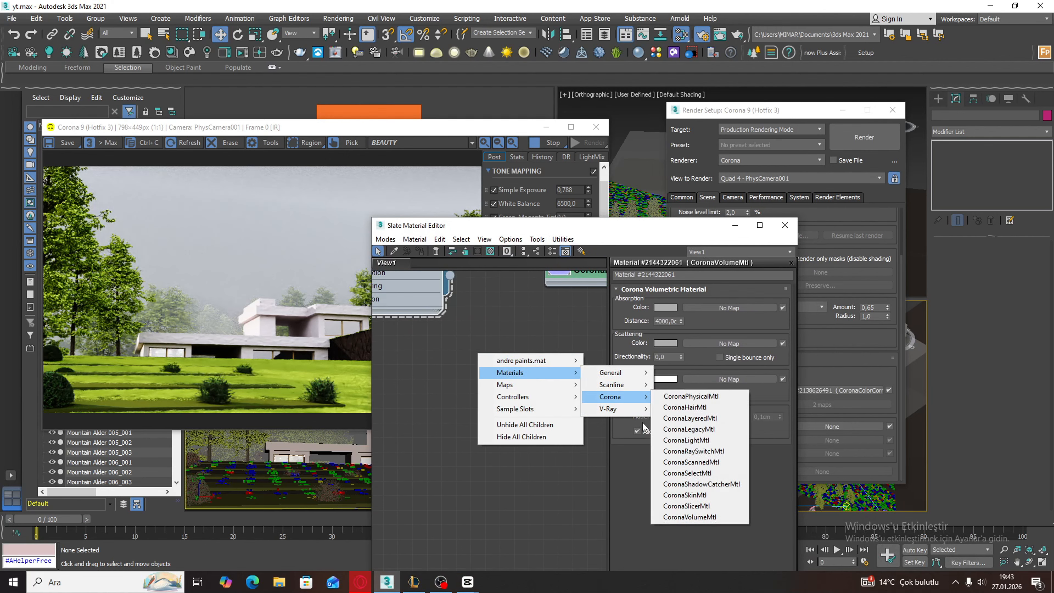
pyautogui.moveTo(544, 390)
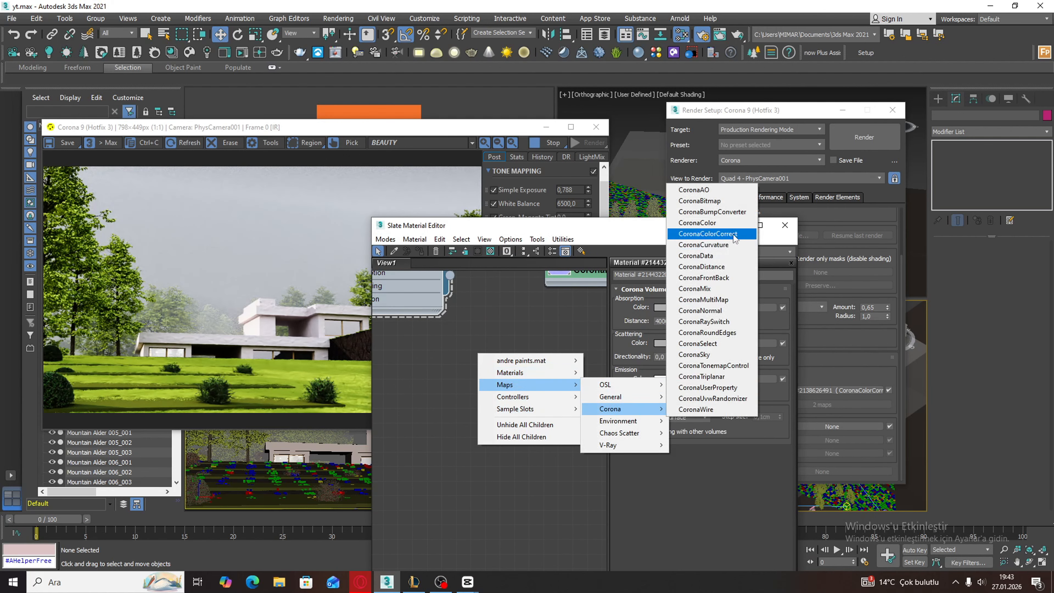
pyautogui.click(703, 357)
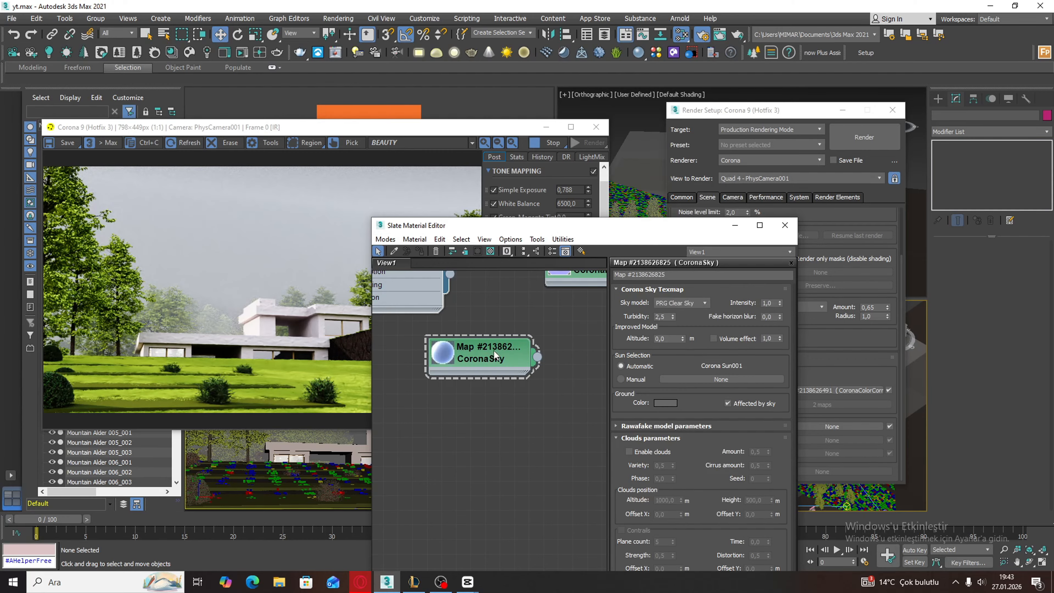
pyautogui.click(651, 453)
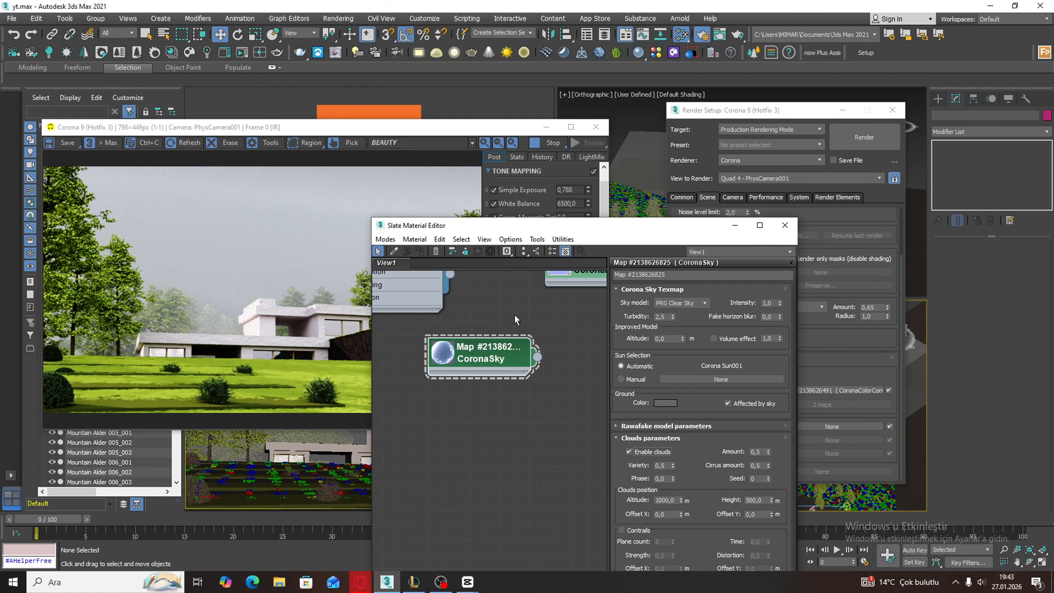
# - Assign the CoronaSky map to the direct visibility override in the render setup
pyautogui.moveTo(555, 225); pyautogui.dragTo(436, 248)
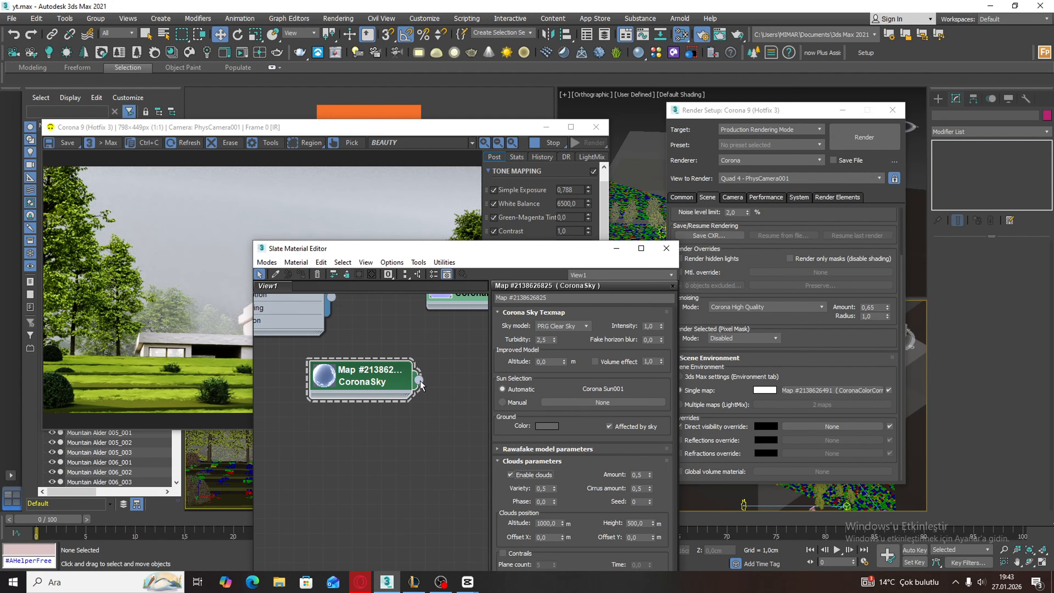
pyautogui.moveTo(418, 380); pyautogui.dragTo(764, 390)
pyautogui.click(762, 331)
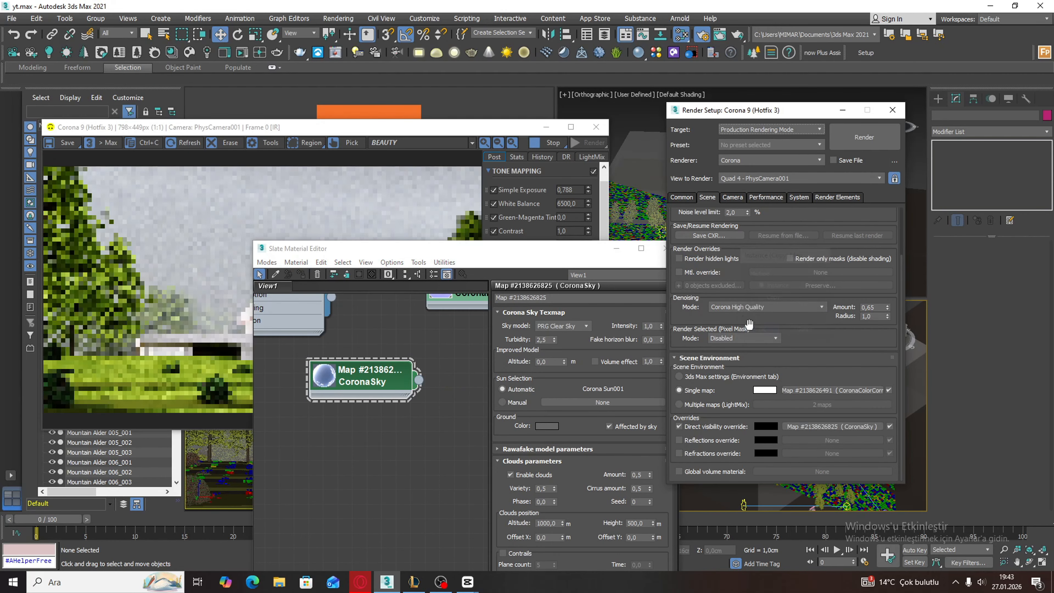
# - Uncover the interactive render and lower the CoronaSky map's intensity to 0.0
pyautogui.moveTo(517, 247); pyautogui.dragTo(773, 221)
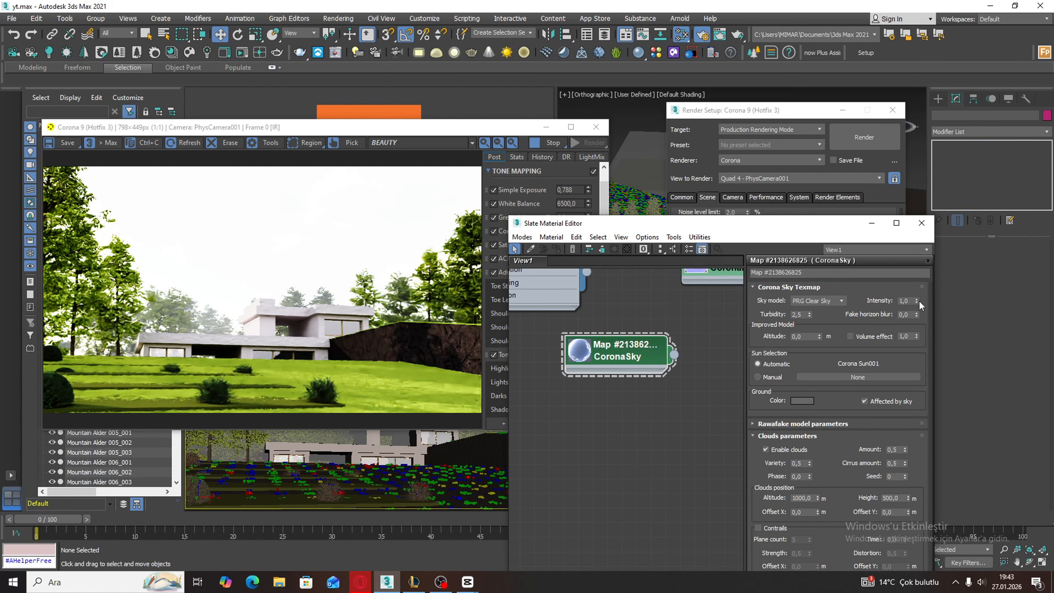
pyautogui.moveTo(919, 302); pyautogui.dragTo(922, 363)
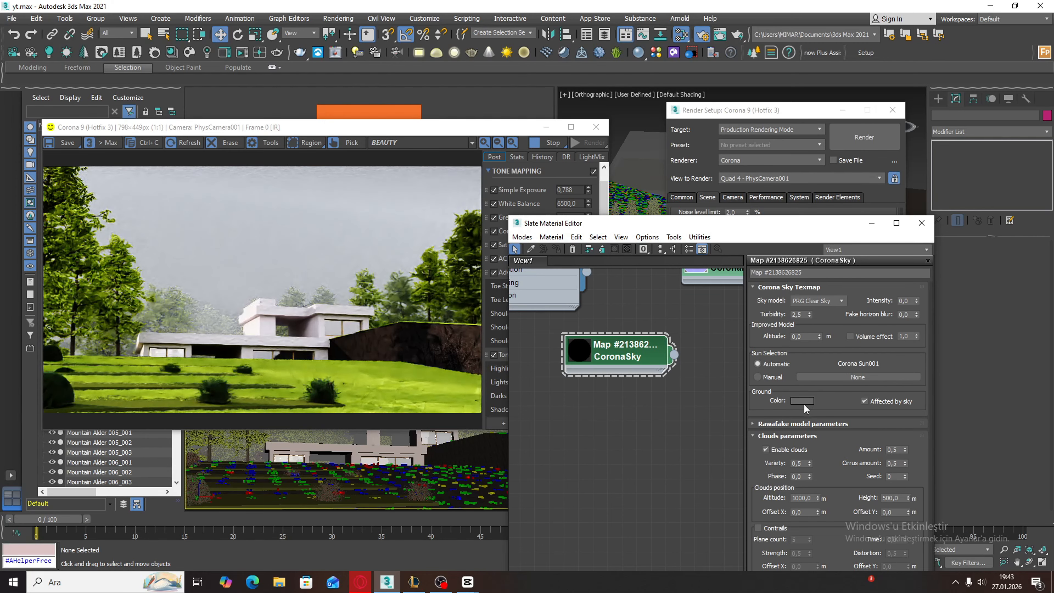
# - Set the CoronaSky map's intensity to 0.11 and enlarge the preview on its node
pyautogui.moveTo(917, 302); pyautogui.dragTo(917, 298)
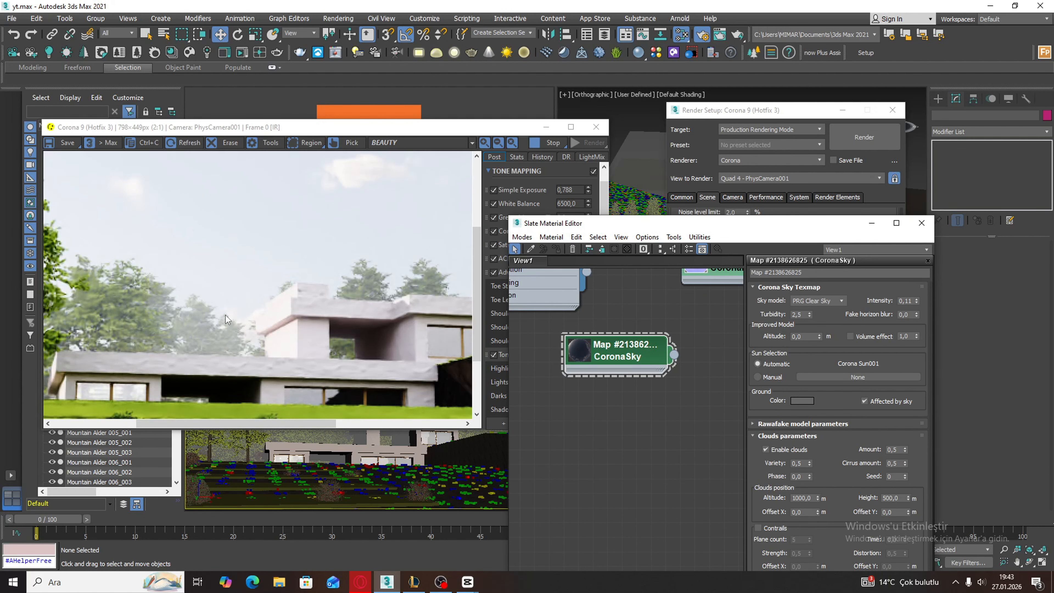
pyautogui.doubleClick(601, 356)
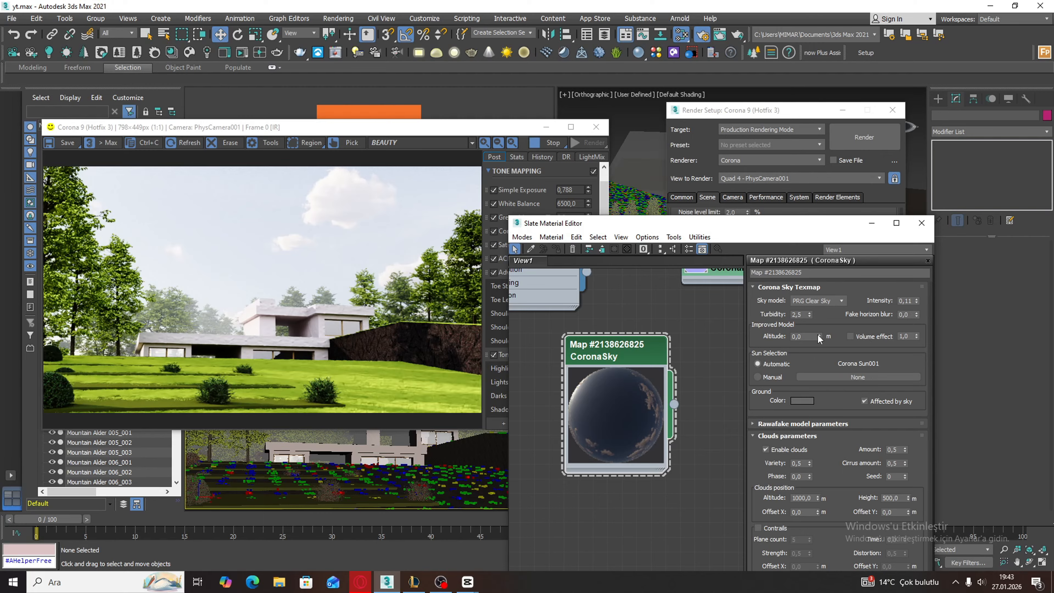
pyautogui.moveTo(639, 332); pyautogui.dragTo(628, 416, button='middle')
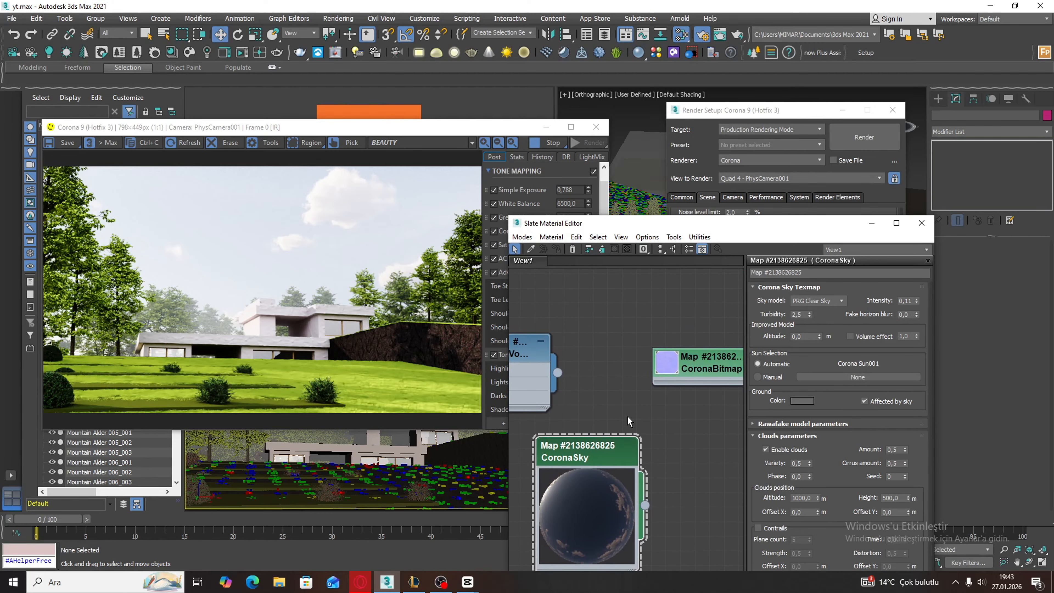
pyautogui.scroll(-1, 672, 373)
pyautogui.scroll(-2, 657, 381)
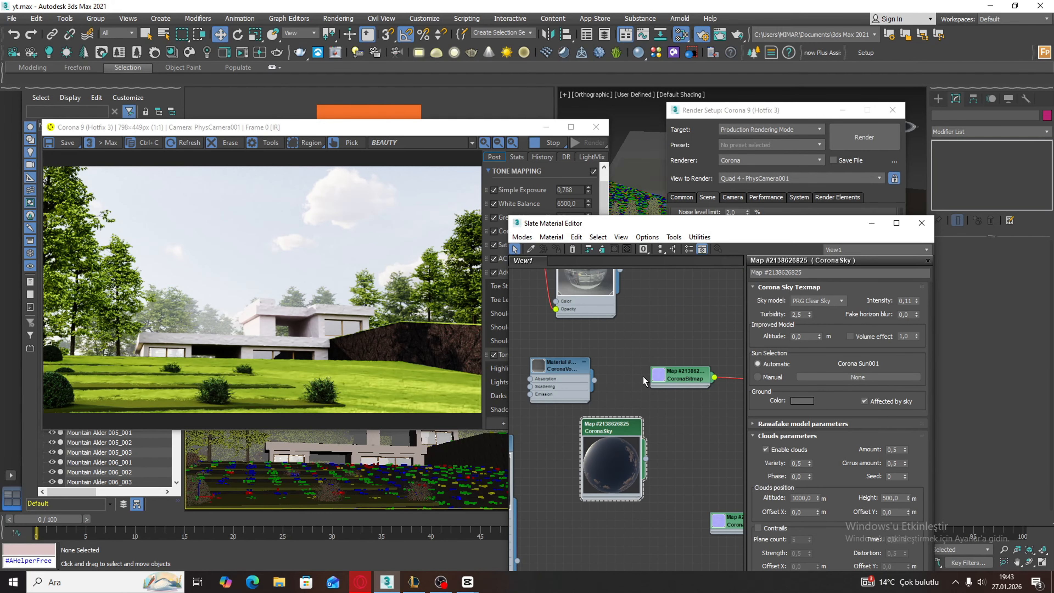
pyautogui.scroll(-1, 643, 376)
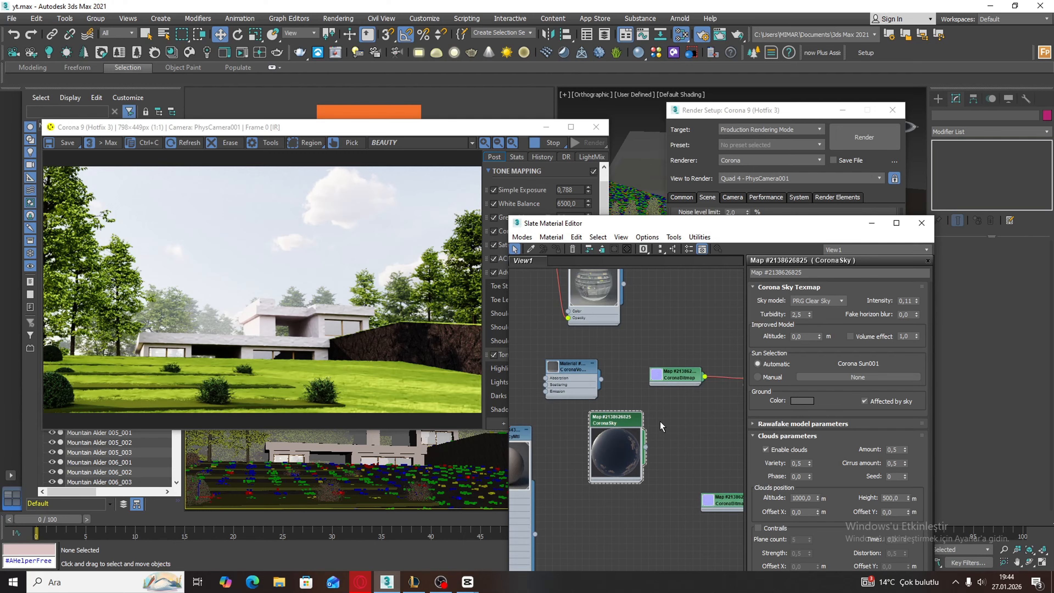
pyautogui.scroll(2, 642, 421)
pyautogui.moveTo(607, 420); pyautogui.dragTo(617, 420)
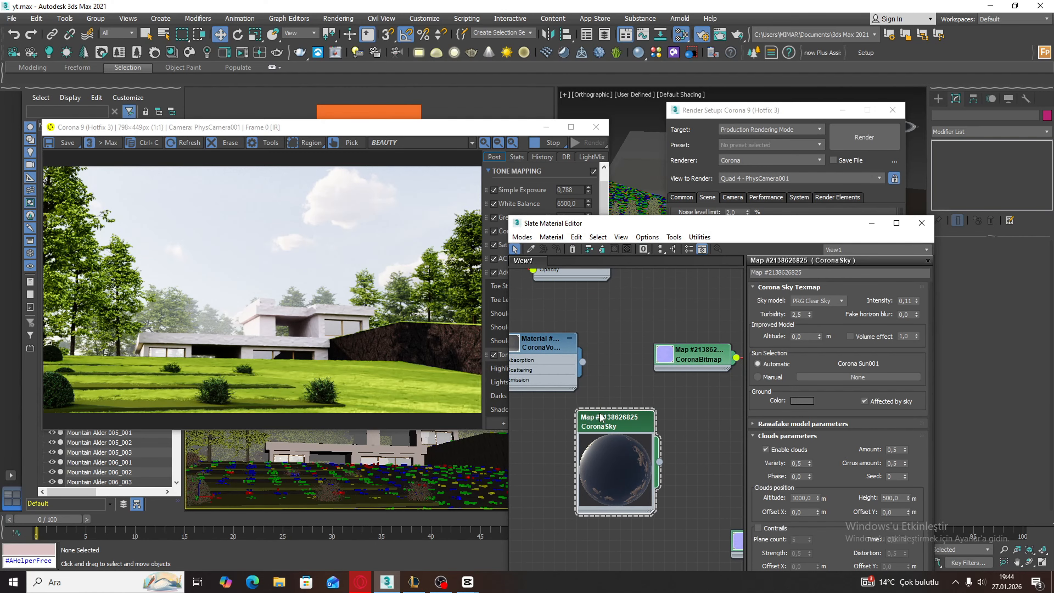
# - Close the Slate Material Editor and stop the interactive render
pyautogui.click(921, 224)
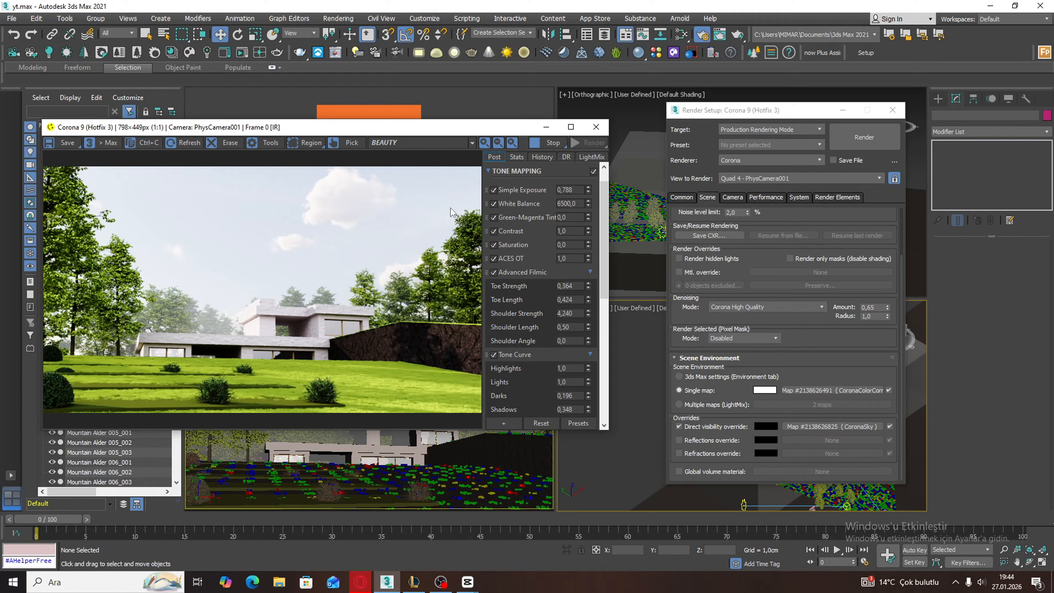
pyautogui.click(547, 144)
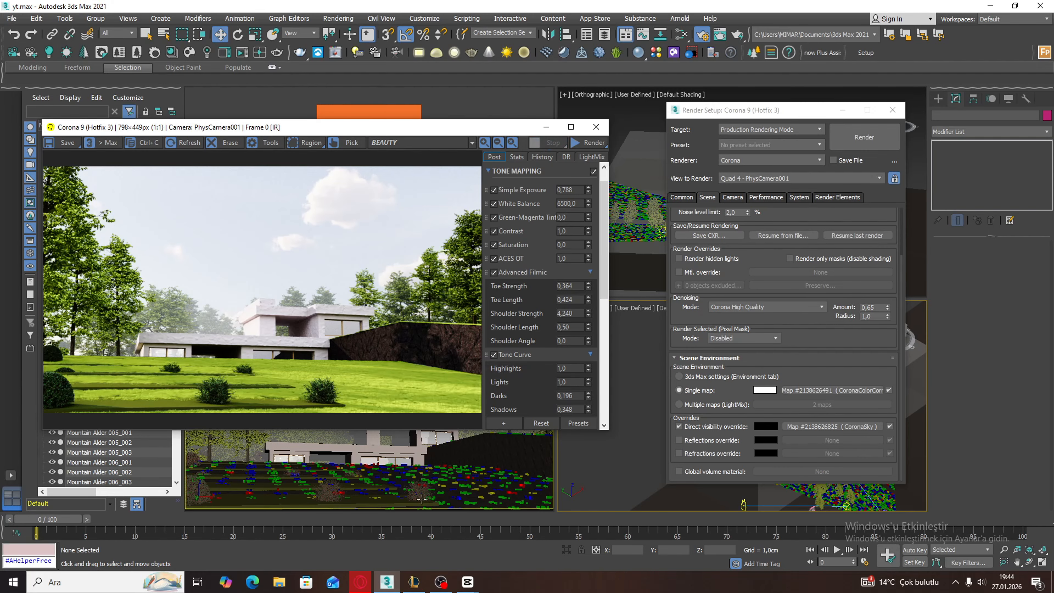
pyautogui.click(440, 581)
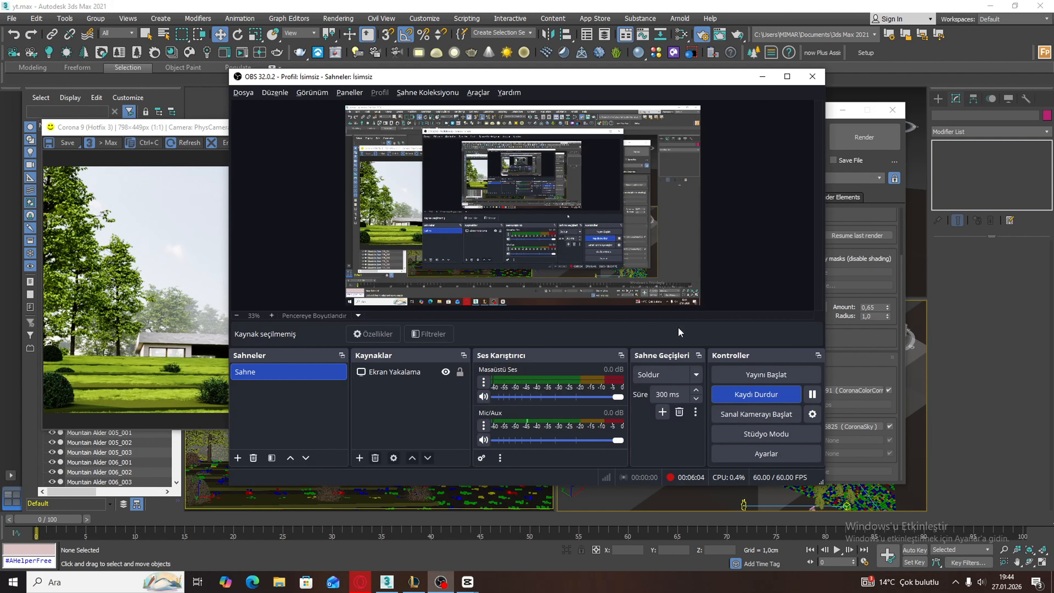
pyautogui.click(765, 397)
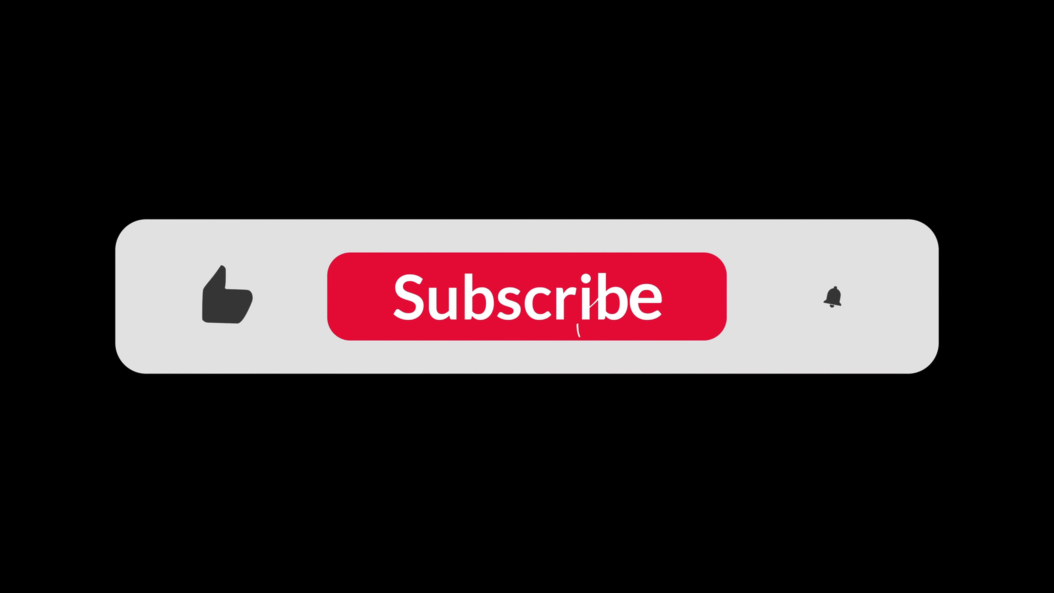